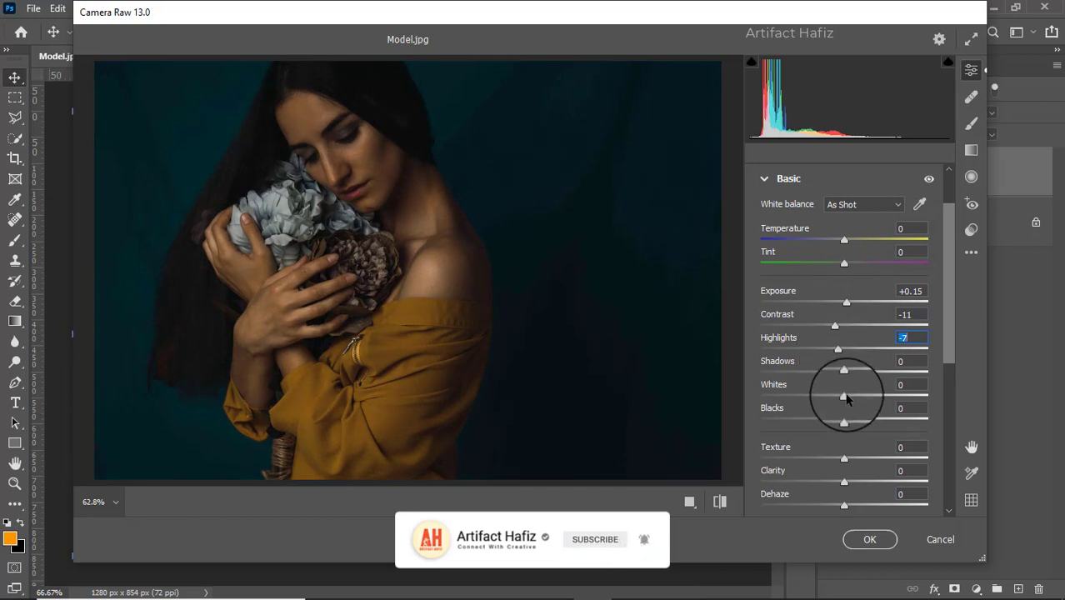
- Set Whites to +56, Blacks to +31, Shadows to +11, Texture to -7 and Clarity to +7 in the Basic adjustments
left_click_drag(844, 395, 895, 398)
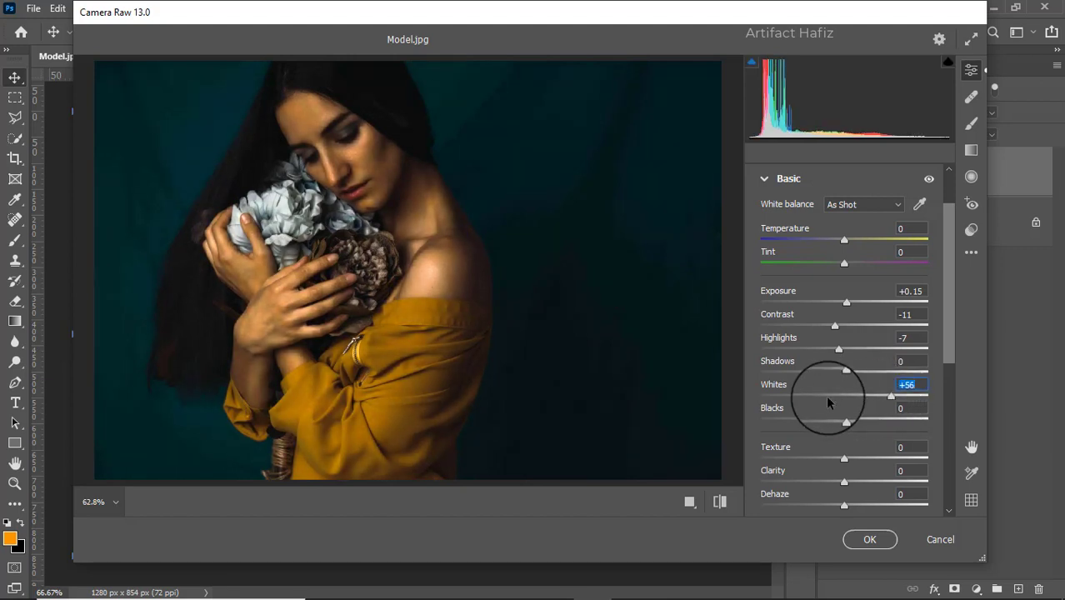
left_click_drag(844, 420, 868, 420)
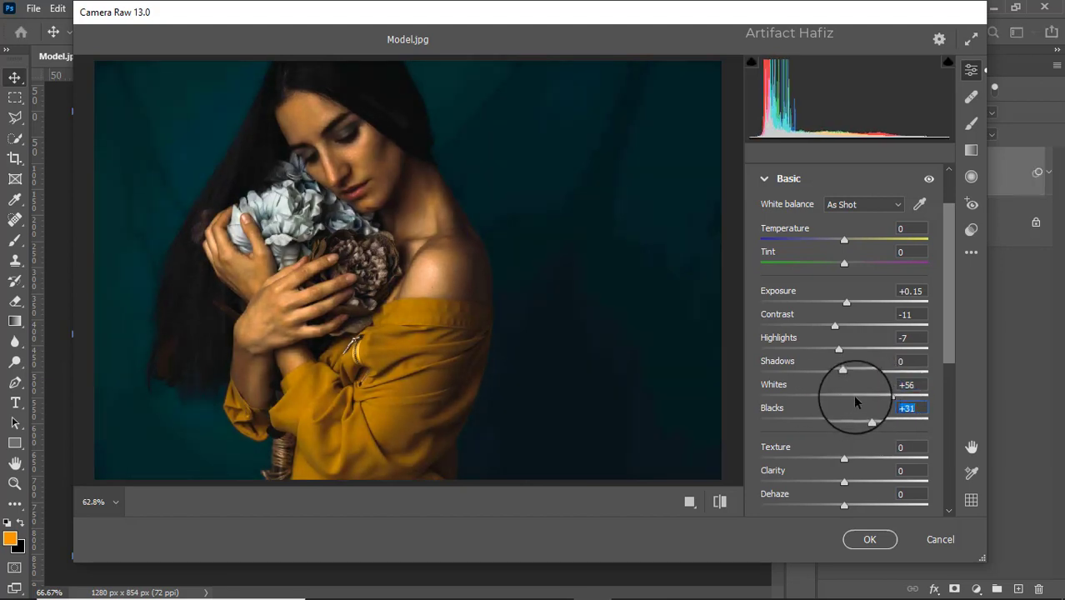
mouse_move(844, 372)
left_mouse_down()
mouse_move(885, 372)
mouse_move(854, 375)
mouse_move(840, 348)
mouse_move(847, 376)
left_mouse_up()
scroll(859, 342, "down", 3)
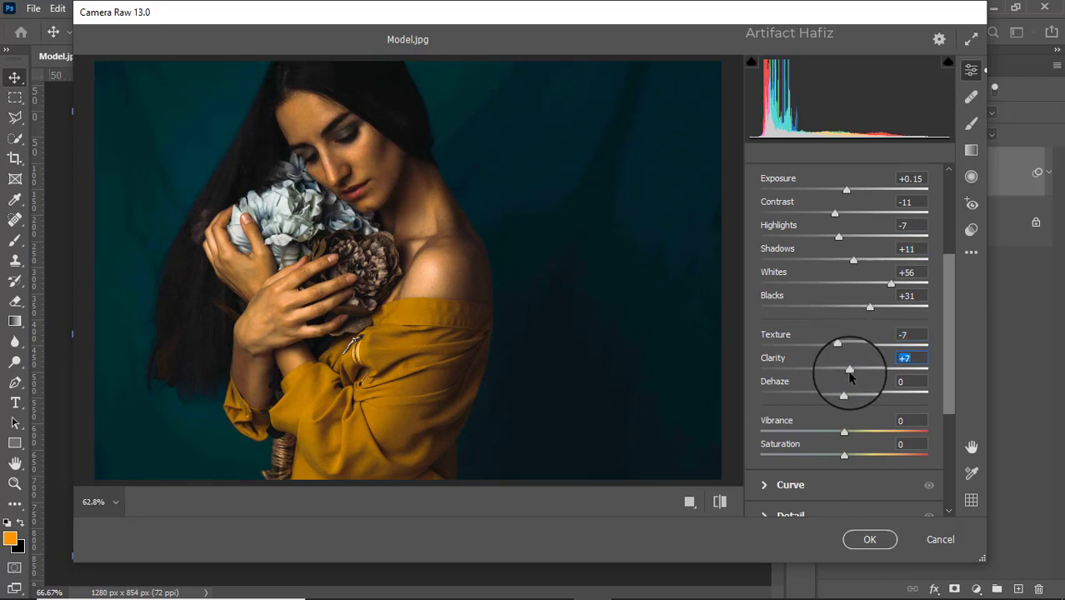
- Shape the point curve with a shadow point at input 63, output 57 and a slightly raised point in the highlights
scroll(845, 371, "down", 2)
scroll(772, 380, "down", 1)
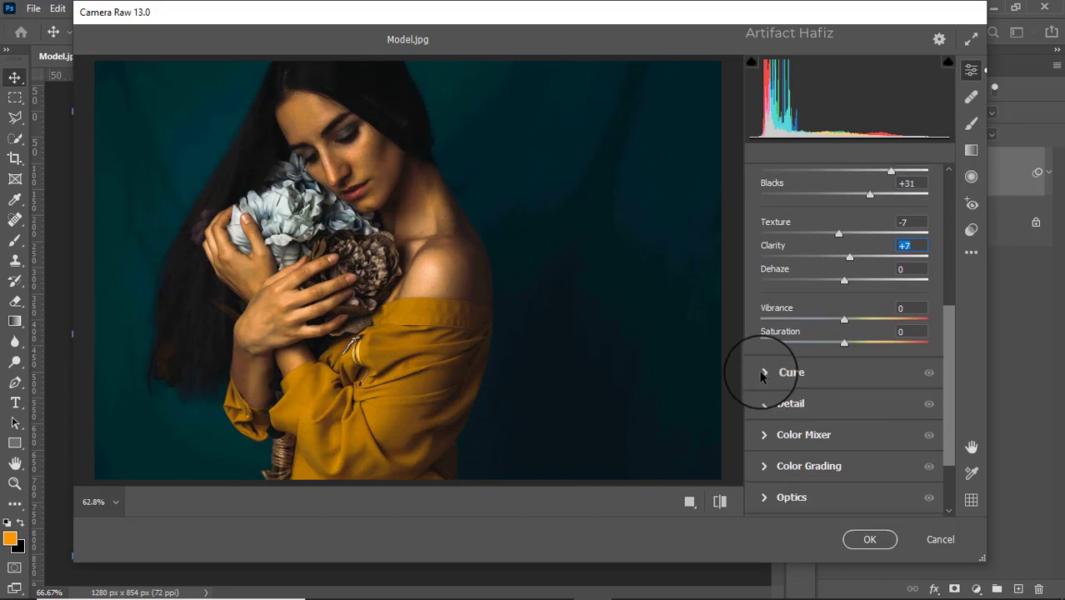
left_click(762, 373)
left_click(801, 381)
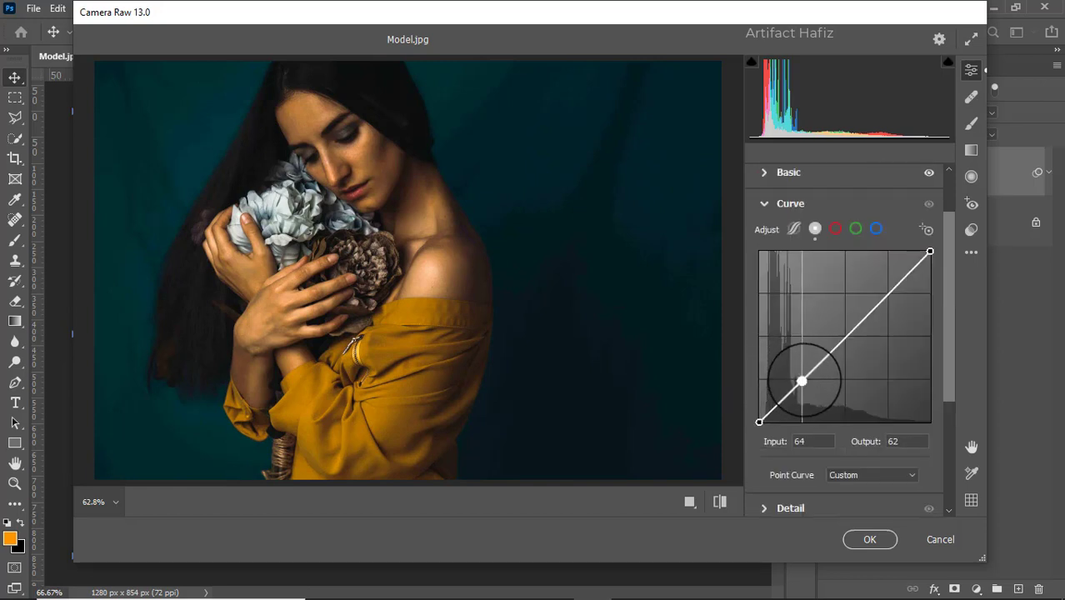
left_click_drag(801, 381, 804, 382)
left_click(887, 294)
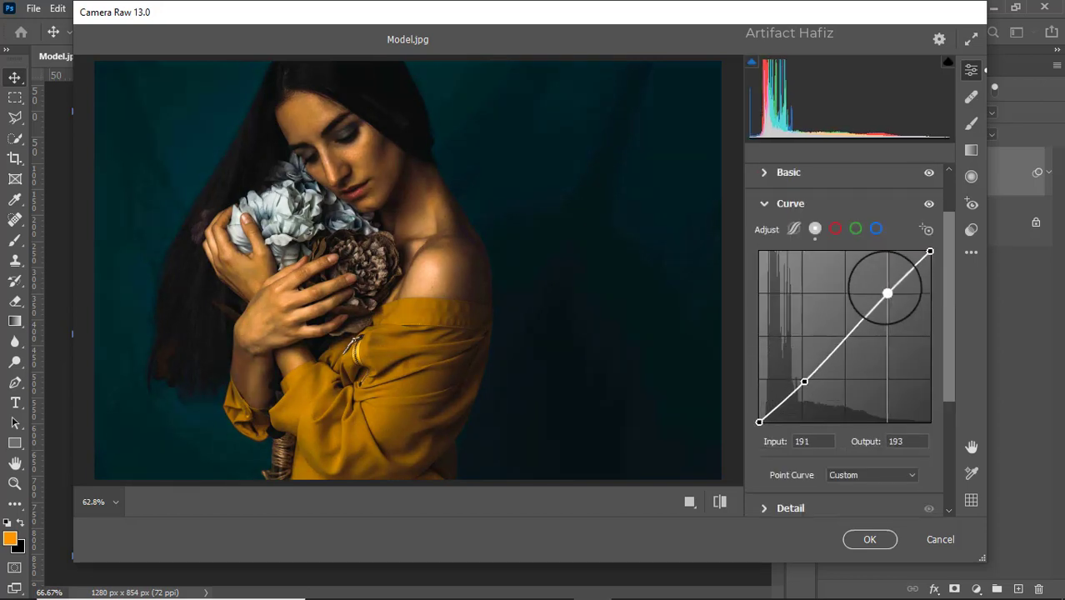
left_click_drag(888, 293, 883, 292)
left_click_drag(804, 382, 801, 384)
- Set Noise Reduction to 10 in the Detail adjustments
scroll(800, 384, "down", 3)
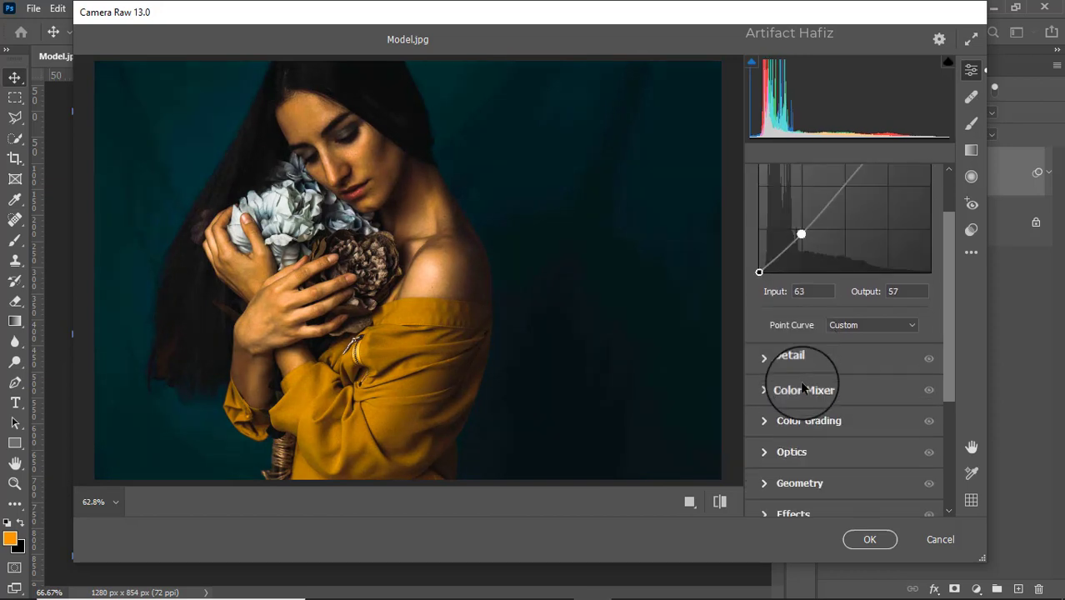
left_click(774, 365)
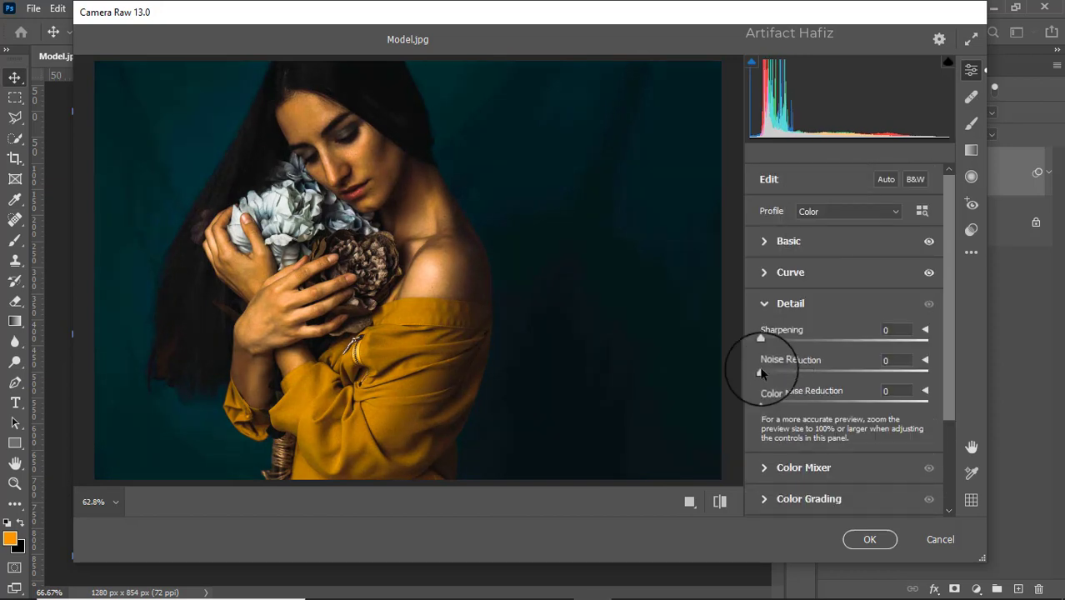
left_click_drag(761, 372, 786, 380)
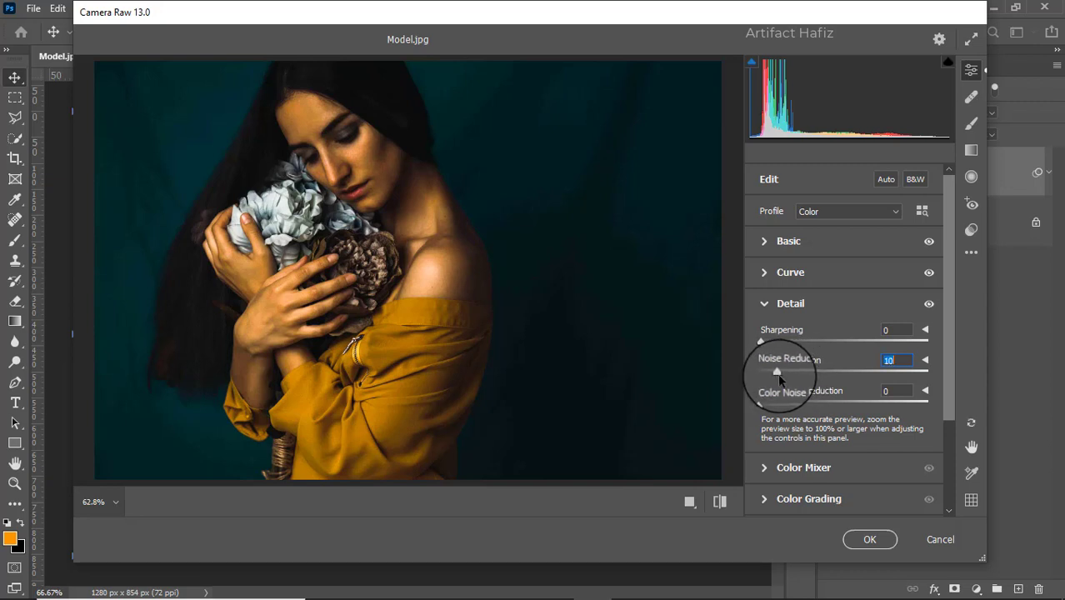
- Set the Color Mixer saturation to Reds +53, Oranges +11, Yellows -100, Greens -55, Aquas -63 and Blues -53
scroll(812, 362, "down", 3)
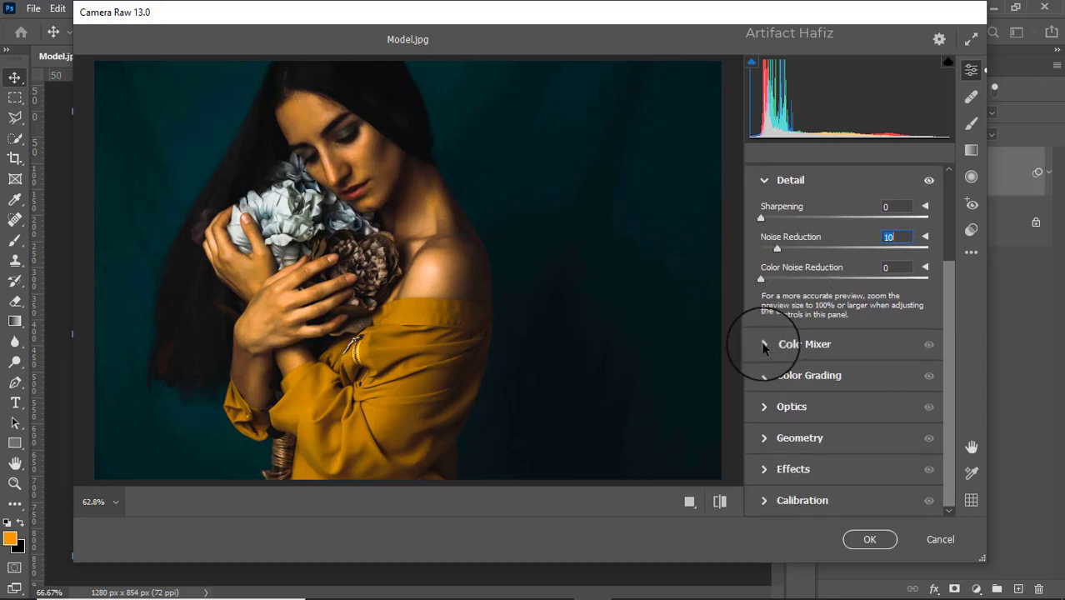
left_click(762, 343)
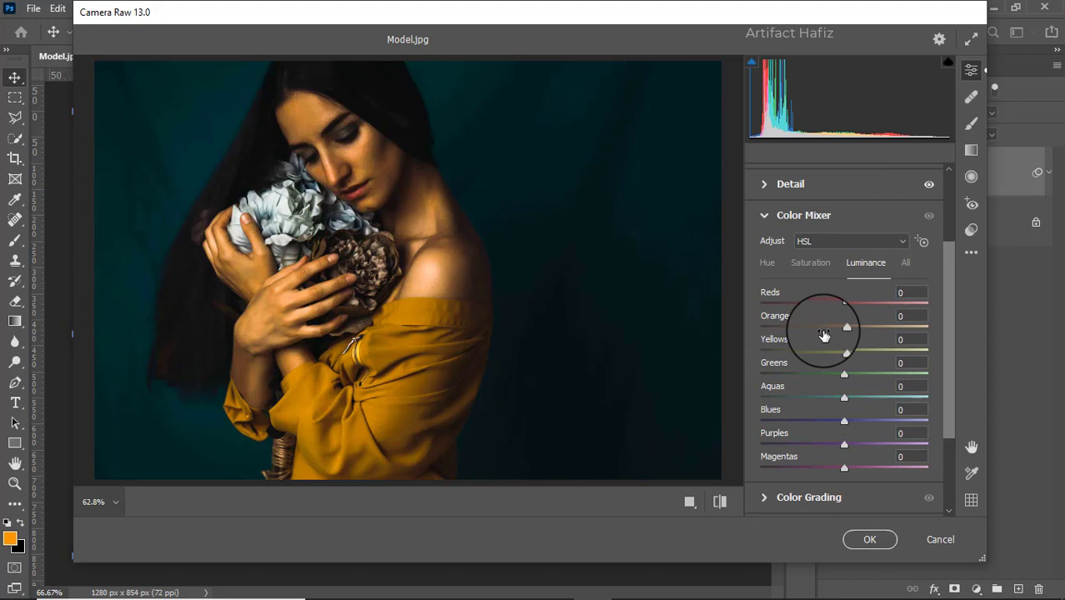
left_click(813, 262)
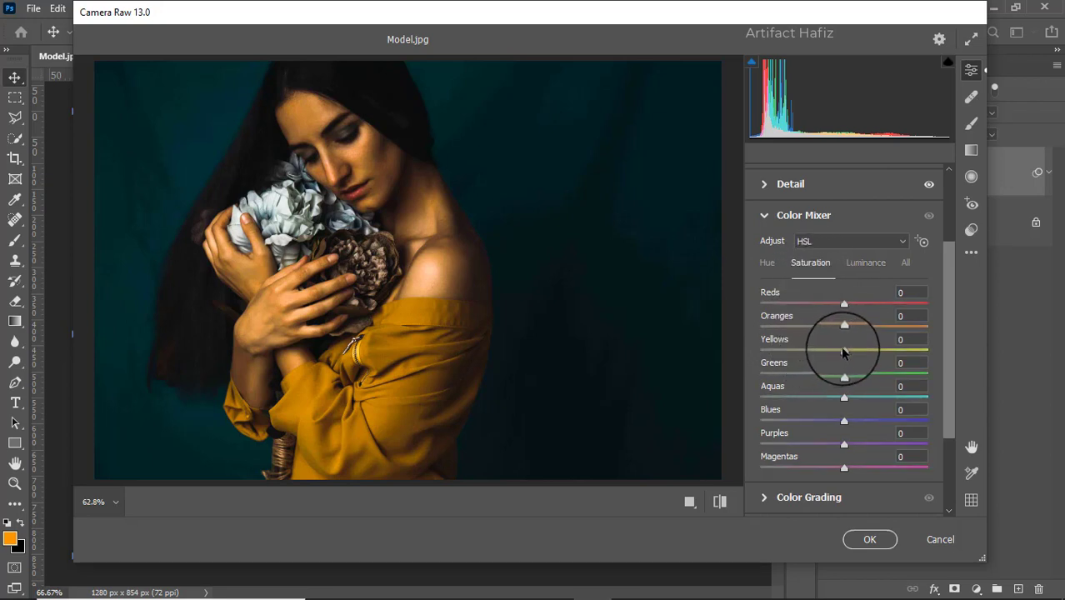
left_click_drag(843, 350, 778, 350)
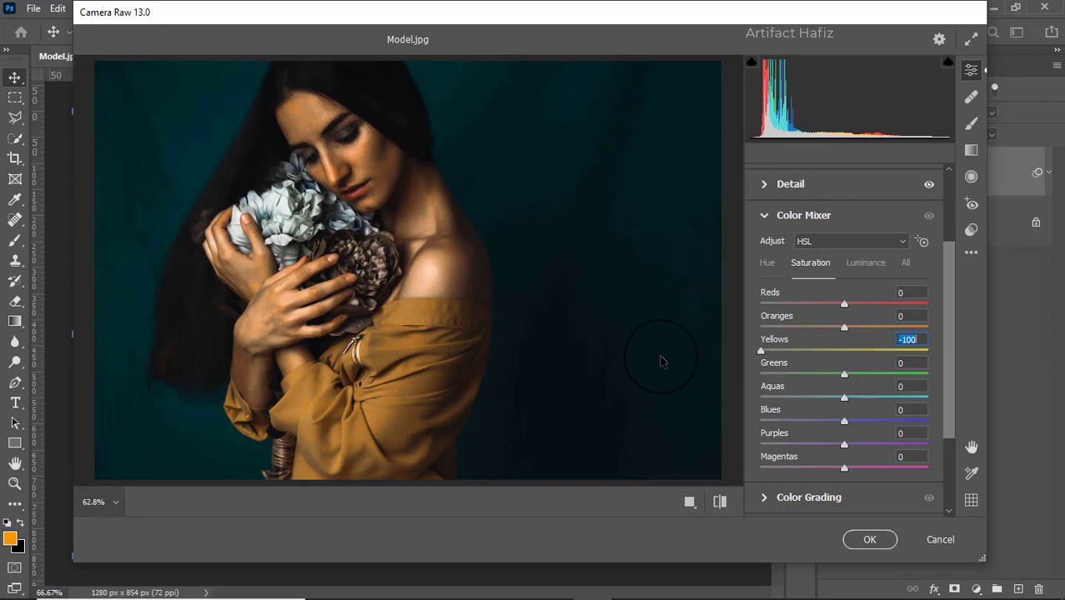
left_click_drag(855, 370, 773, 369)
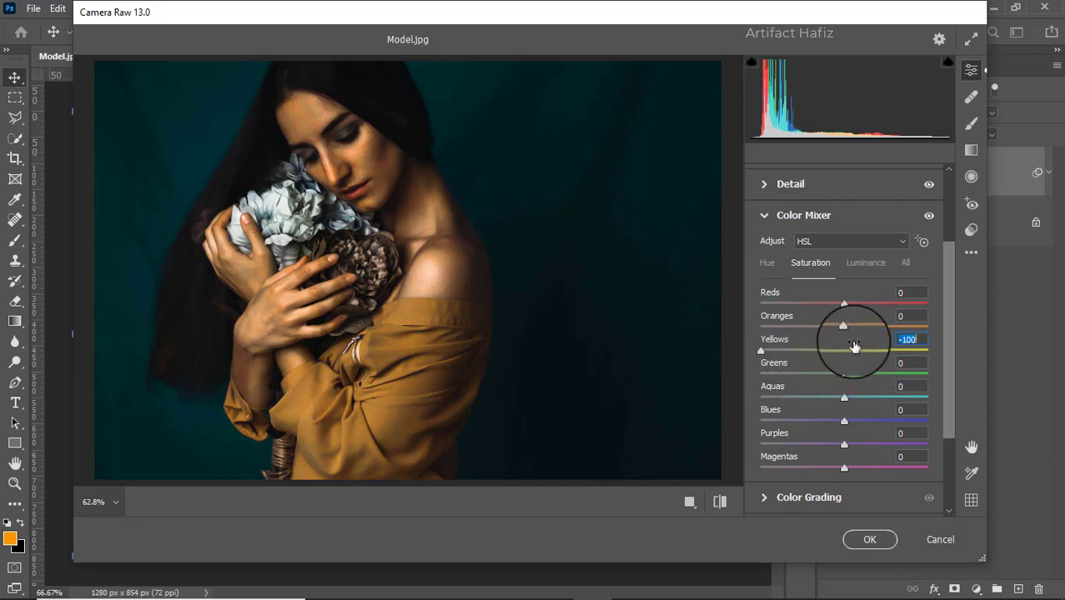
left_click_drag(845, 327, 853, 348)
left_click_drag(844, 305, 884, 305)
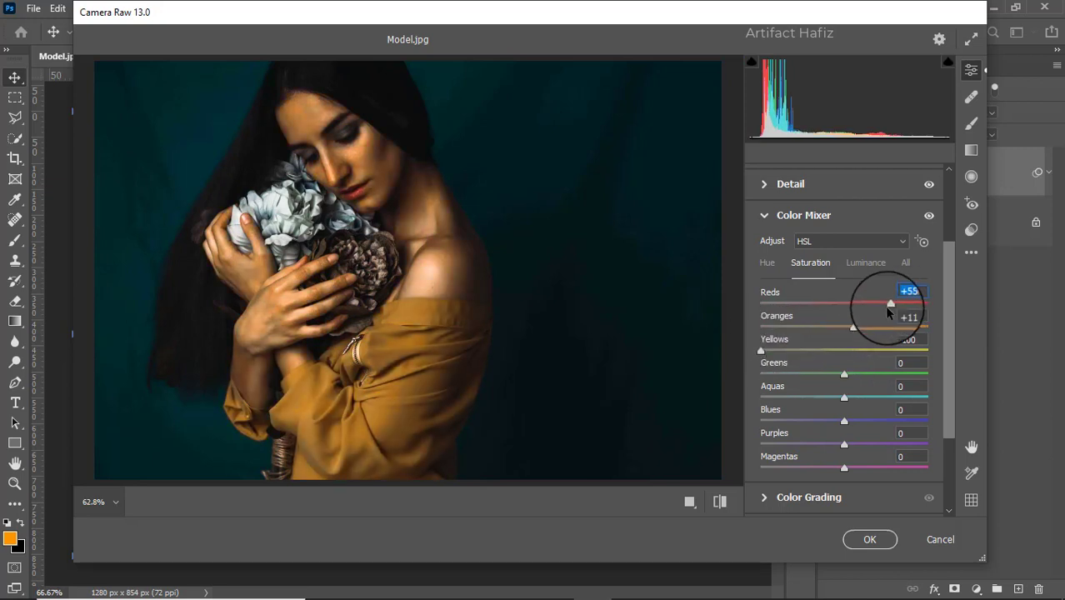
left_click_drag(843, 377, 790, 396)
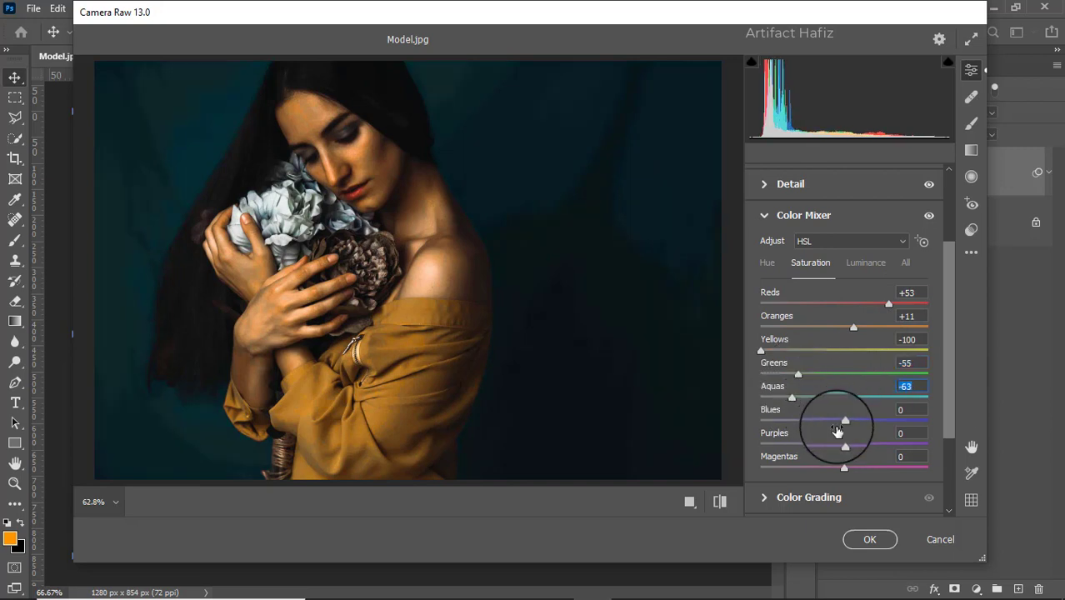
left_click_drag(845, 422, 801, 425)
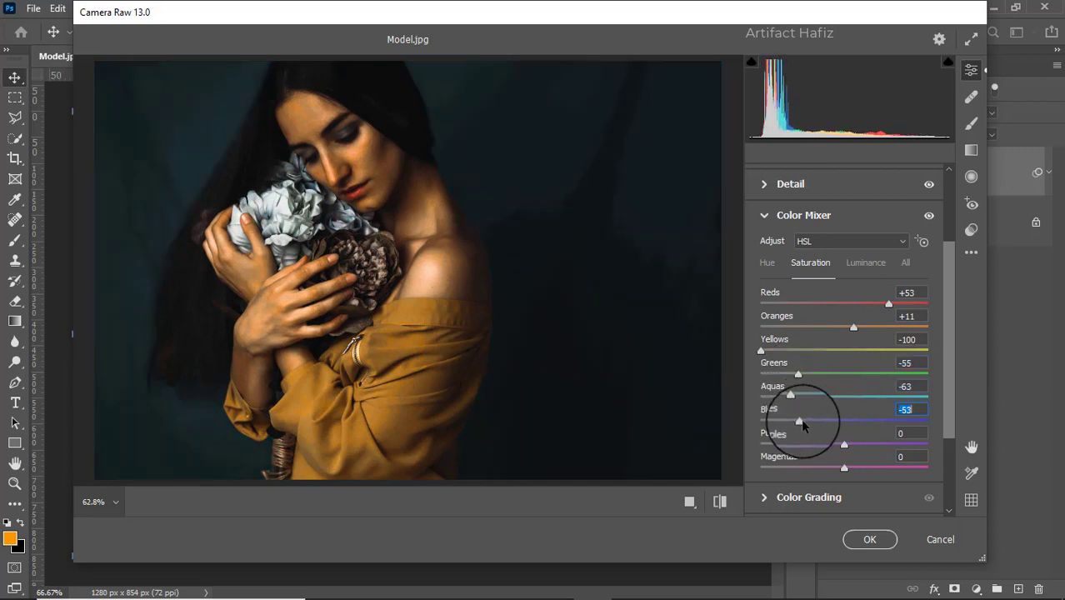
- Set the Color Mixer luminance to Reds +25, Oranges +26 and Yellows +16
left_click(854, 265)
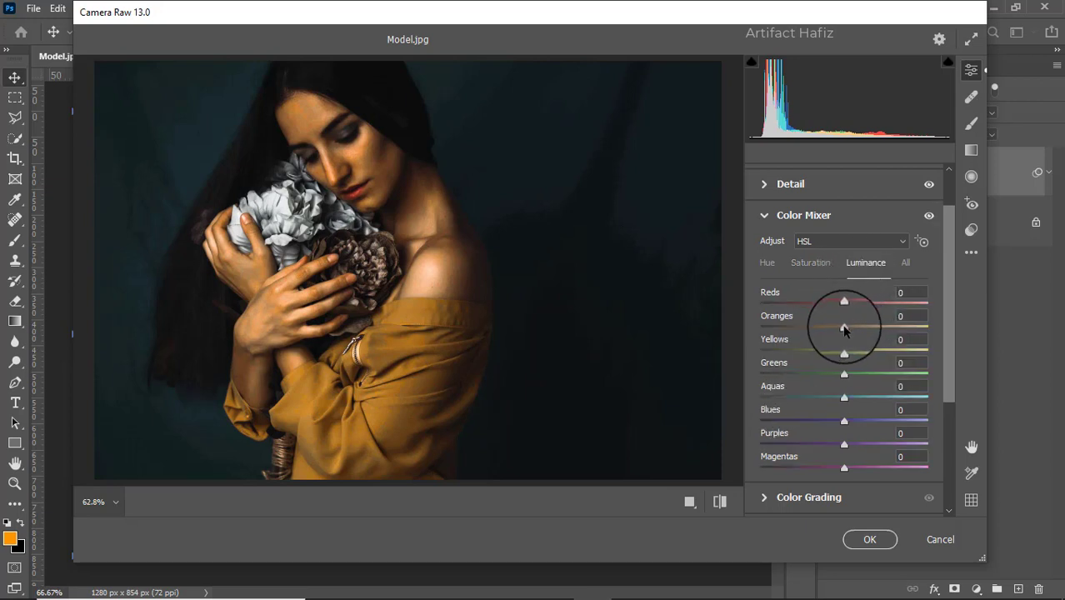
mouse_move(844, 327)
left_mouse_down()
mouse_move(877, 325)
mouse_move(859, 323)
mouse_move(870, 325)
mouse_move(861, 332)
mouse_move(877, 355)
mouse_move(854, 359)
mouse_move(856, 316)
mouse_move(877, 306)
mouse_move(818, 307)
mouse_move(823, 317)
mouse_move(824, 305)
mouse_move(873, 317)
mouse_move(863, 309)
mouse_move(841, 340)
left_mouse_up()
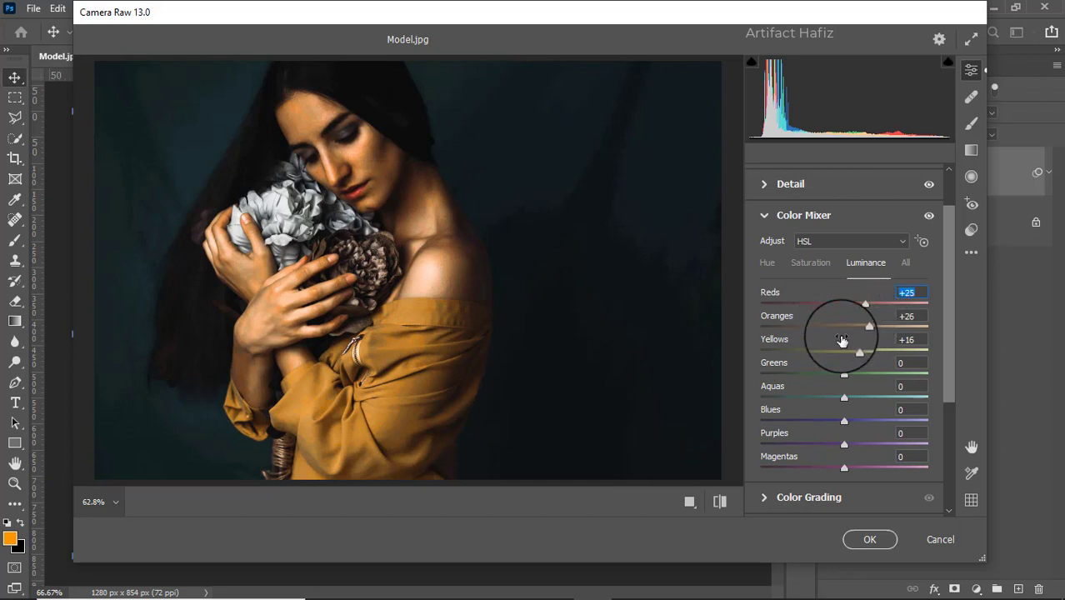
- Tint the midtones blue in Color Grading with hue 225 and saturation 13
scroll(820, 379, "down", 3)
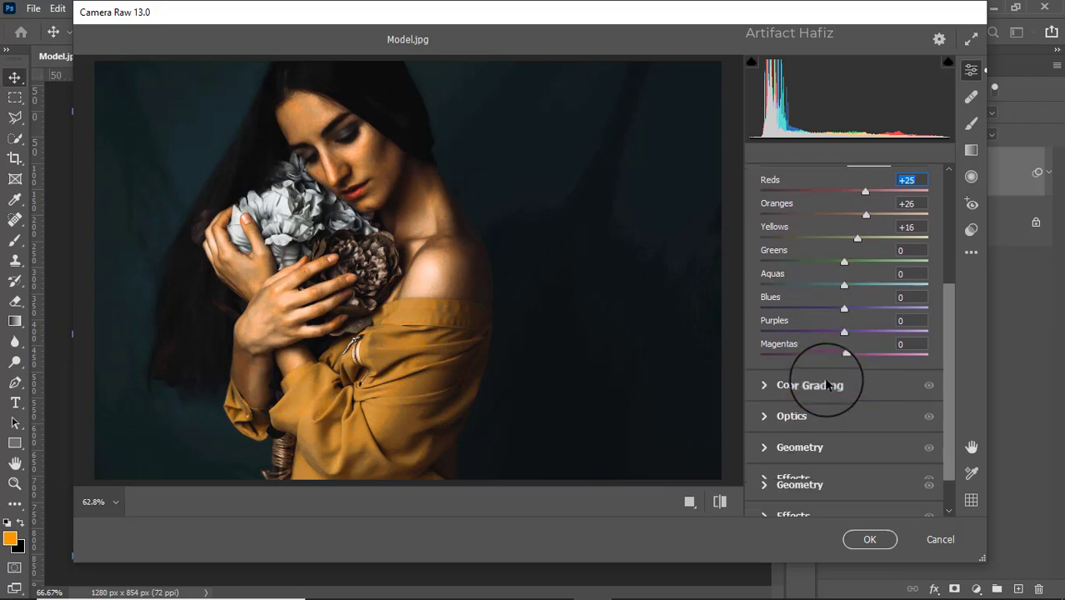
left_click(765, 376)
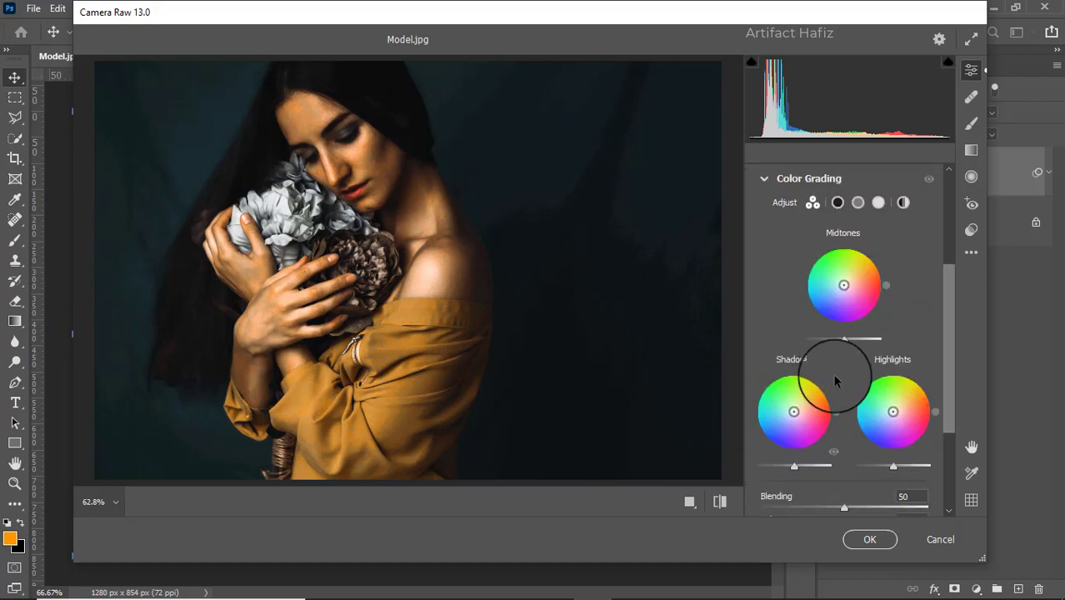
mouse_move(844, 287)
left_mouse_down()
mouse_move(857, 250)
mouse_move(882, 328)
mouse_move(727, 307)
mouse_move(844, 235)
mouse_move(879, 259)
mouse_move(847, 283)
left_mouse_up()
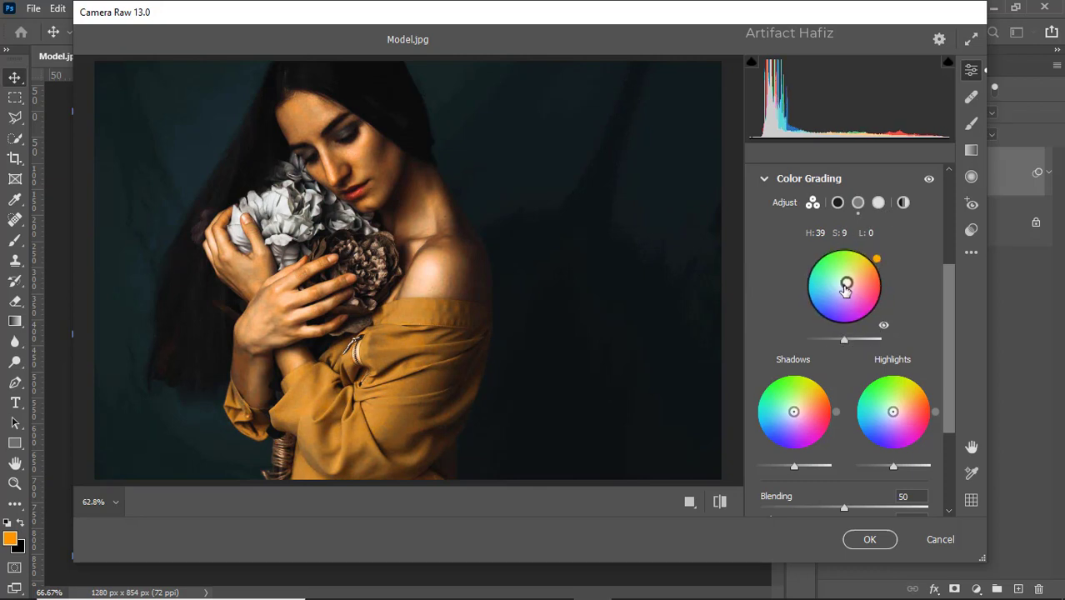
mouse_move(845, 287)
left_mouse_down()
mouse_move(837, 293)
mouse_move(854, 284)
mouse_move(833, 297)
mouse_move(840, 290)
left_mouse_up()
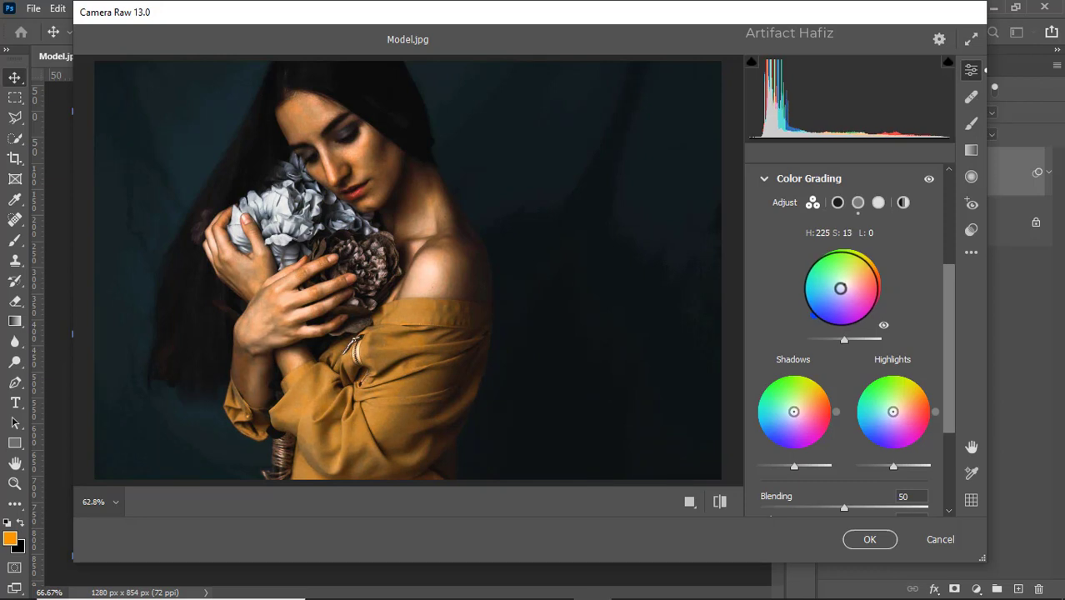
- Calibrate the primaries' saturation to Red -7, Green +4 and Blue +9, and apply the Camera Raw filter
scroll(848, 307, "down", 4)
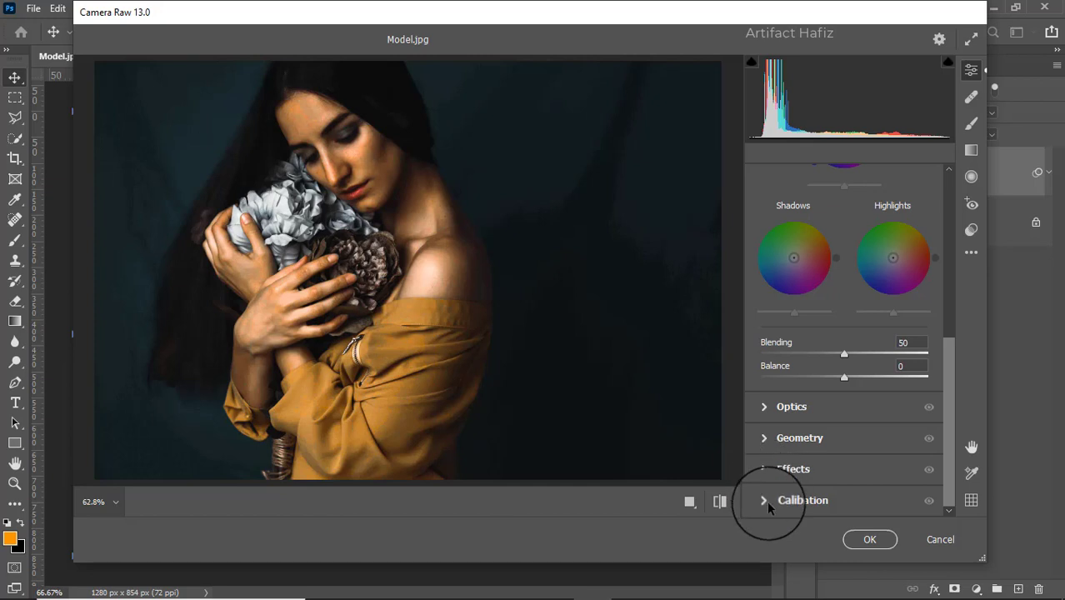
left_click(765, 500)
left_click(838, 361)
left_click_drag(840, 362, 835, 362)
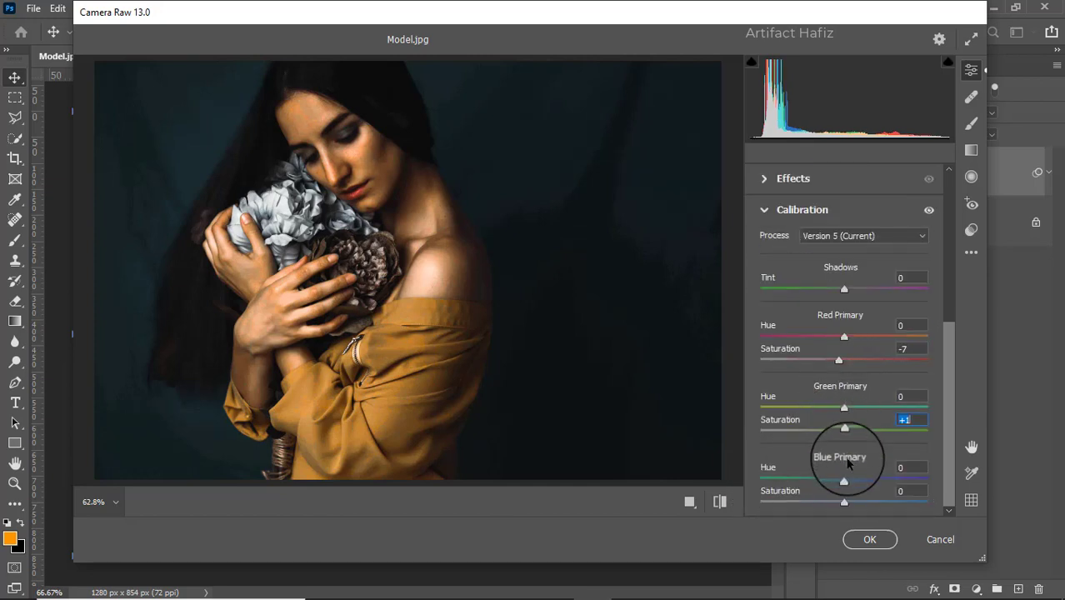
left_click_drag(844, 501, 852, 501)
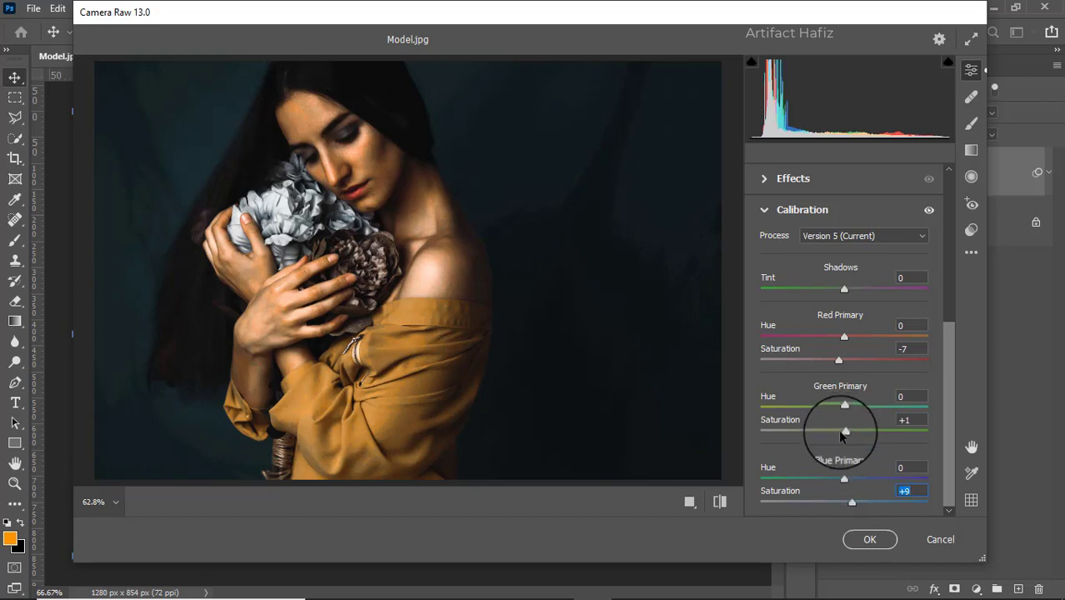
left_click_drag(844, 429, 847, 429)
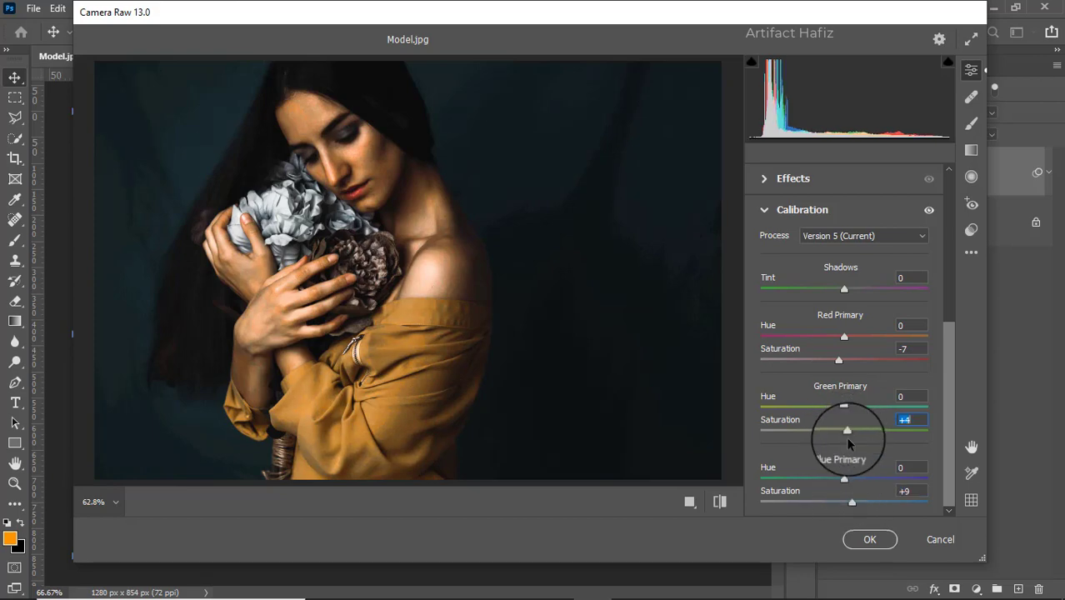
left_click(859, 543)
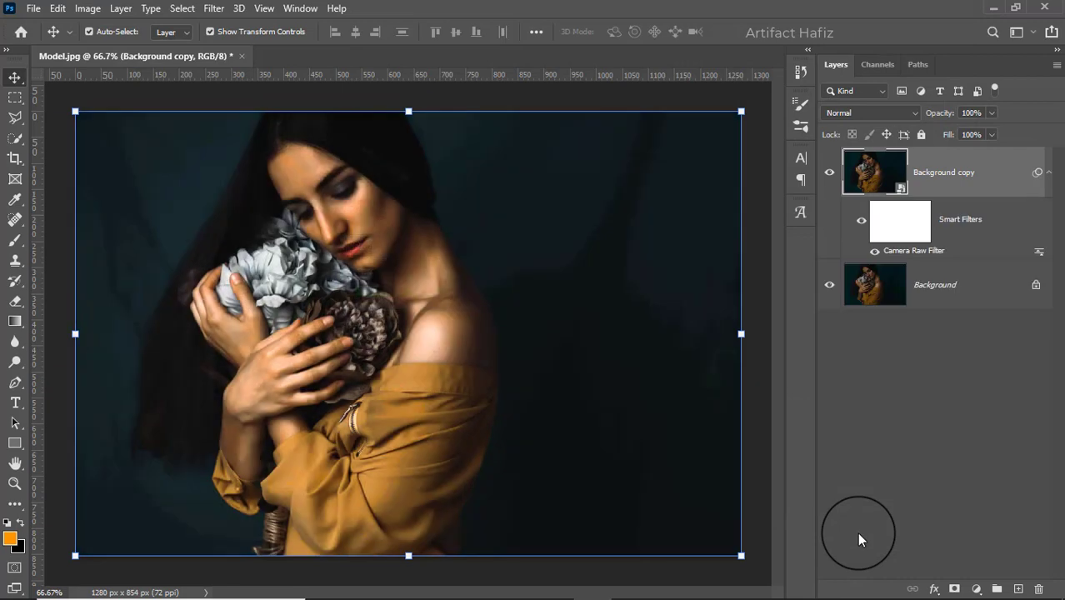
- Hide and reshow the Background copy layer to compare the original photo with the graded version
left_click(829, 173)
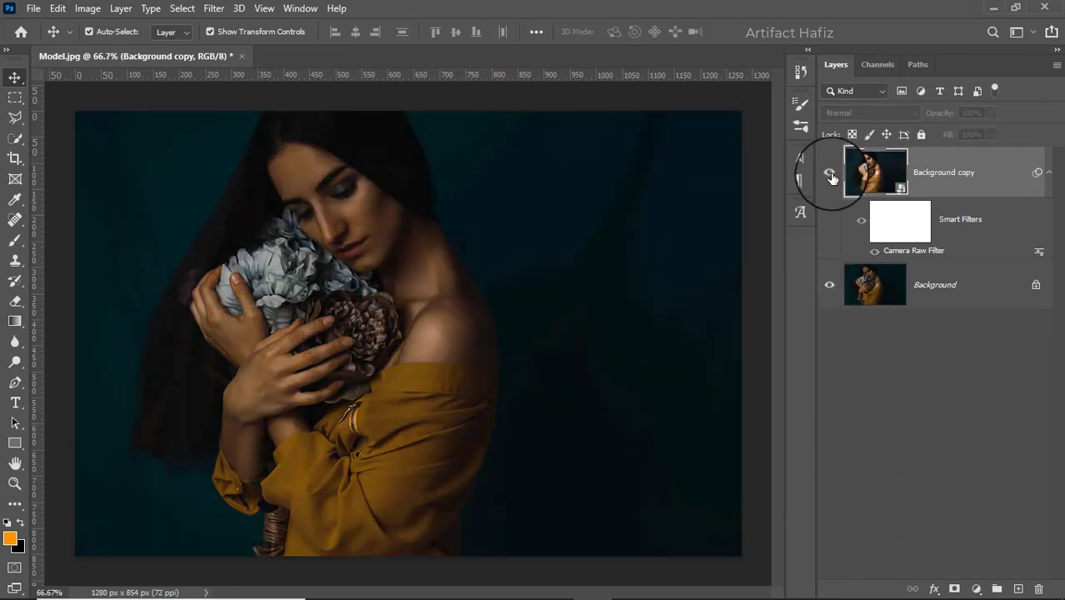
left_click(830, 173)
- Add a Curves adjustment layer, raising the RGB curve with a highlight point and anchoring the shadows with a lower point
left_click(976, 589)
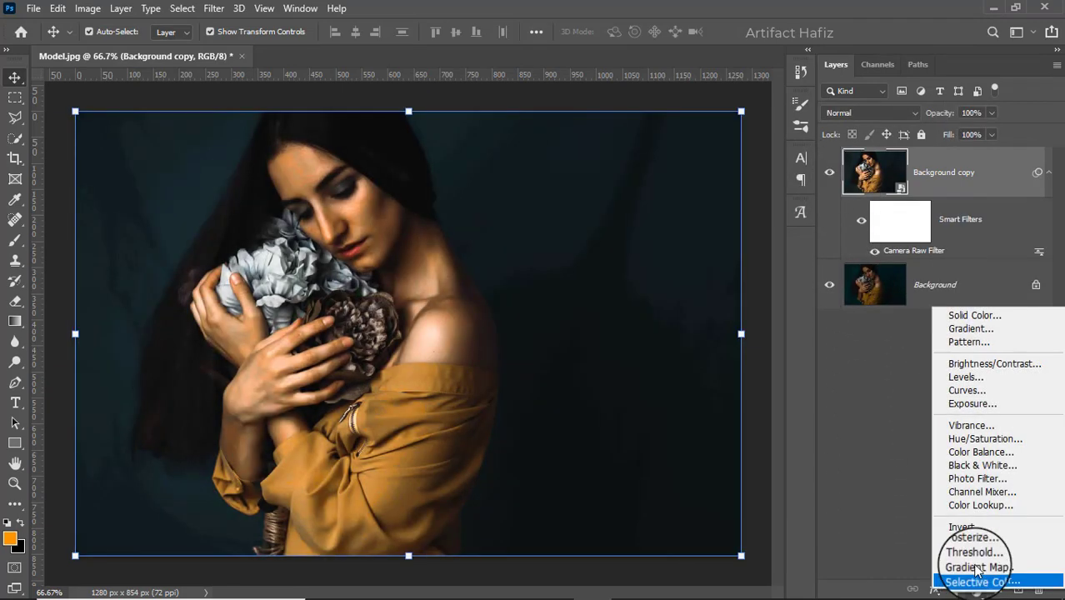
left_click(969, 392)
left_click_drag(866, 298, 860, 308)
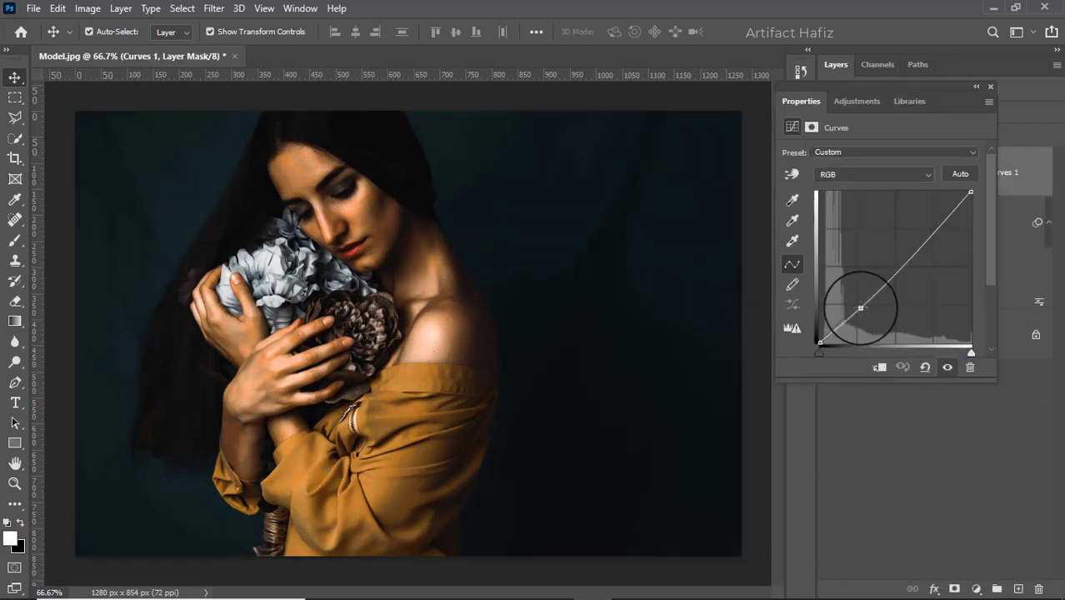
left_click(932, 225)
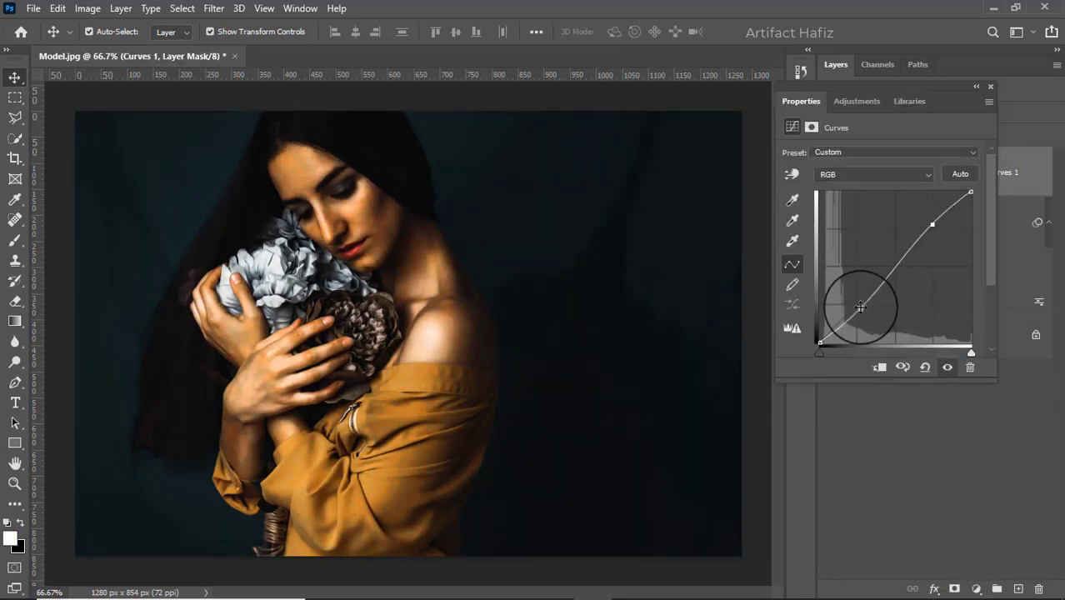
left_click_drag(858, 307, 854, 308)
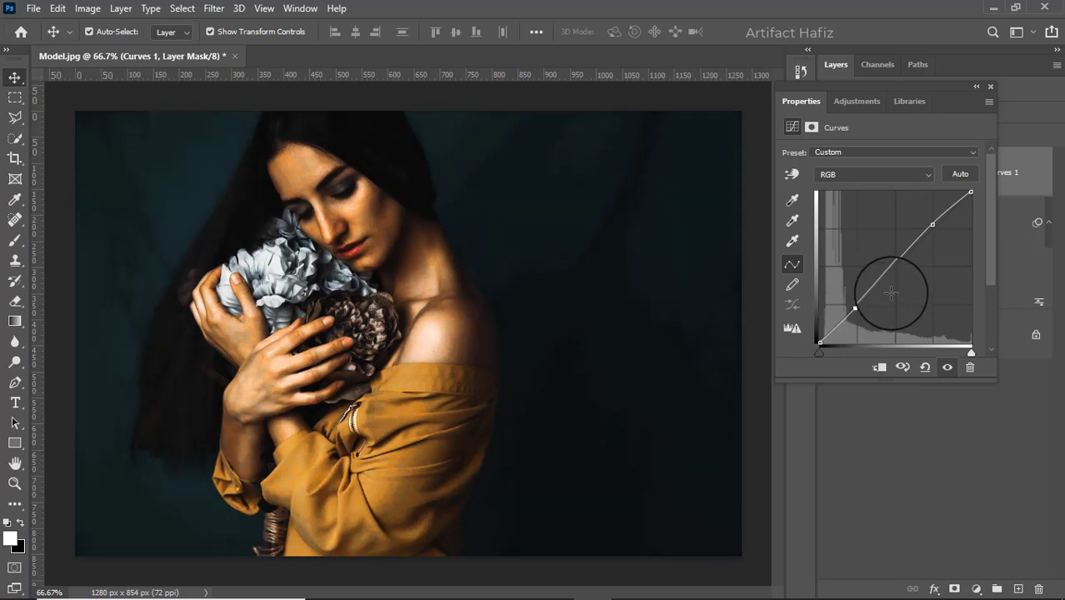
left_click(989, 87)
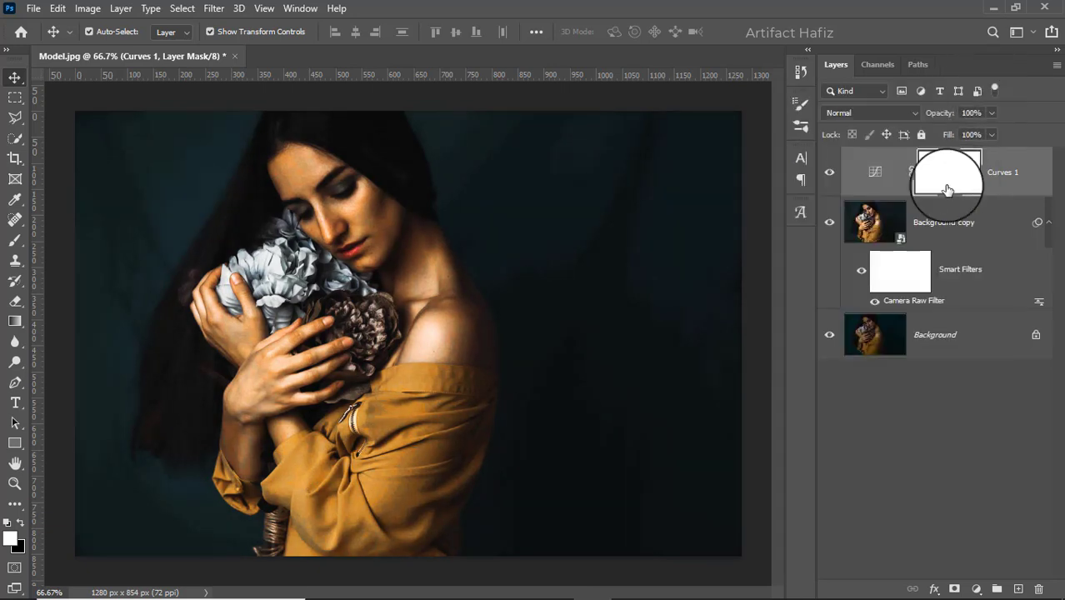
- Invert the Curves 1 layer mask to black so the adjustment is hidden across the whole photo
left_click(87, 8)
mouse_move(167, 49)
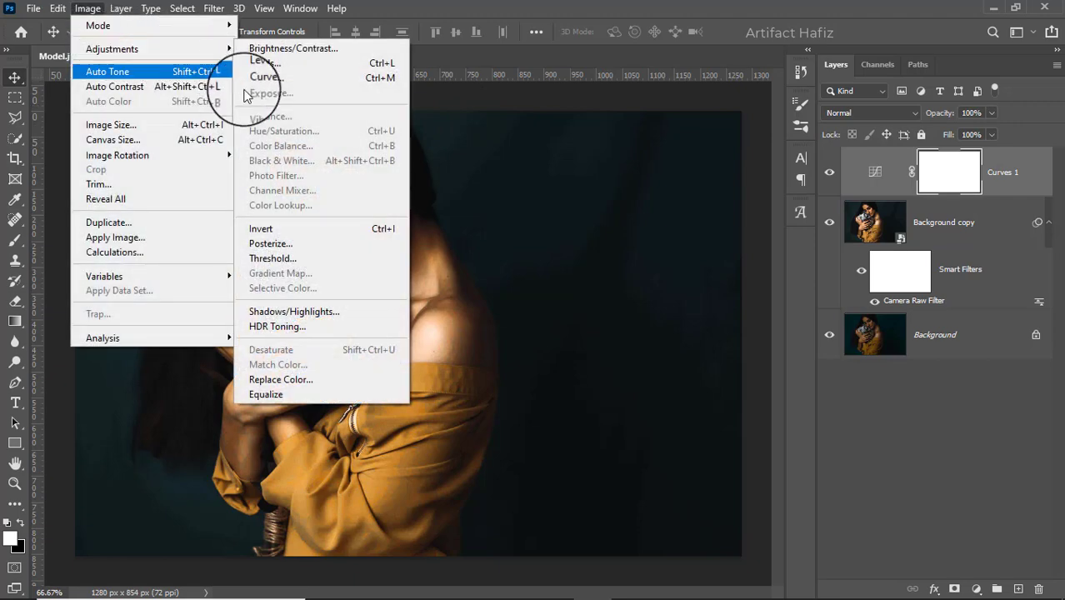
left_click(264, 229)
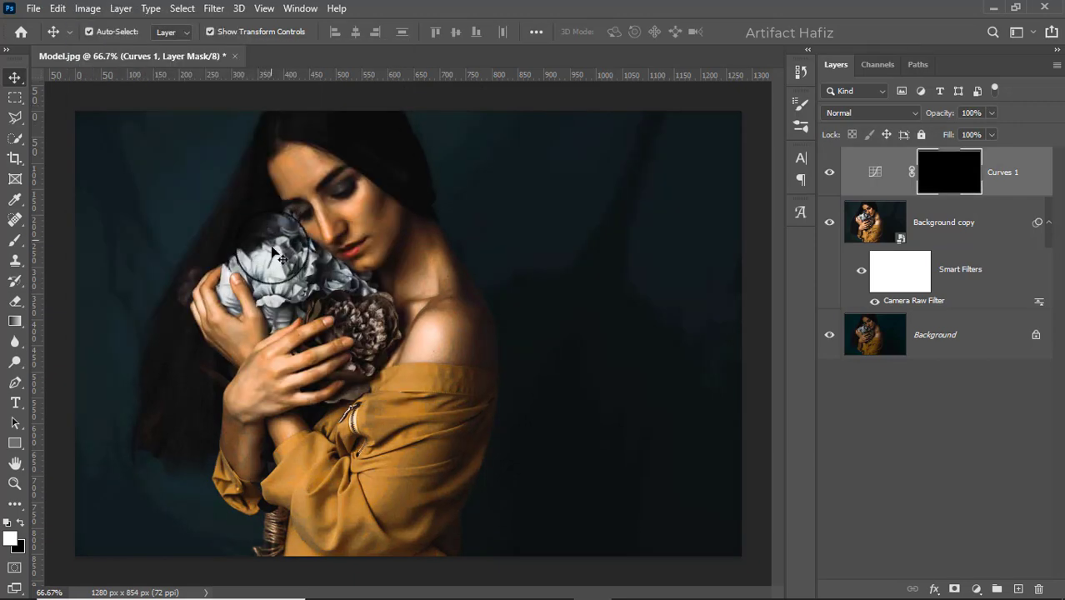
- Paint white over the model's face on the Curves 1 mask with a Soft Round brush, size 250, hardness 0%, opacity 100%
left_click(15, 240)
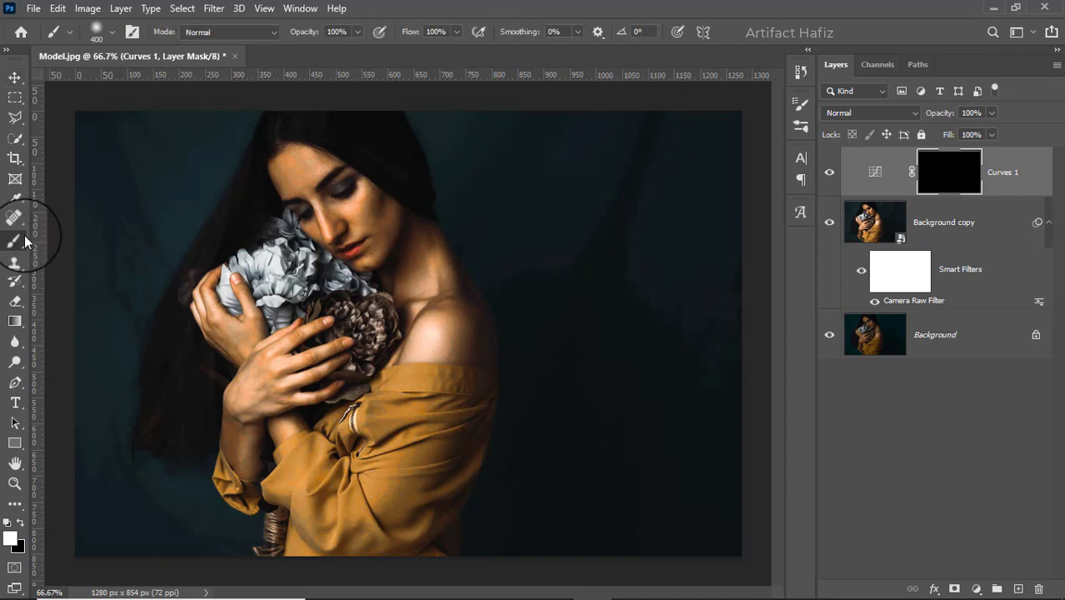
left_click(111, 33)
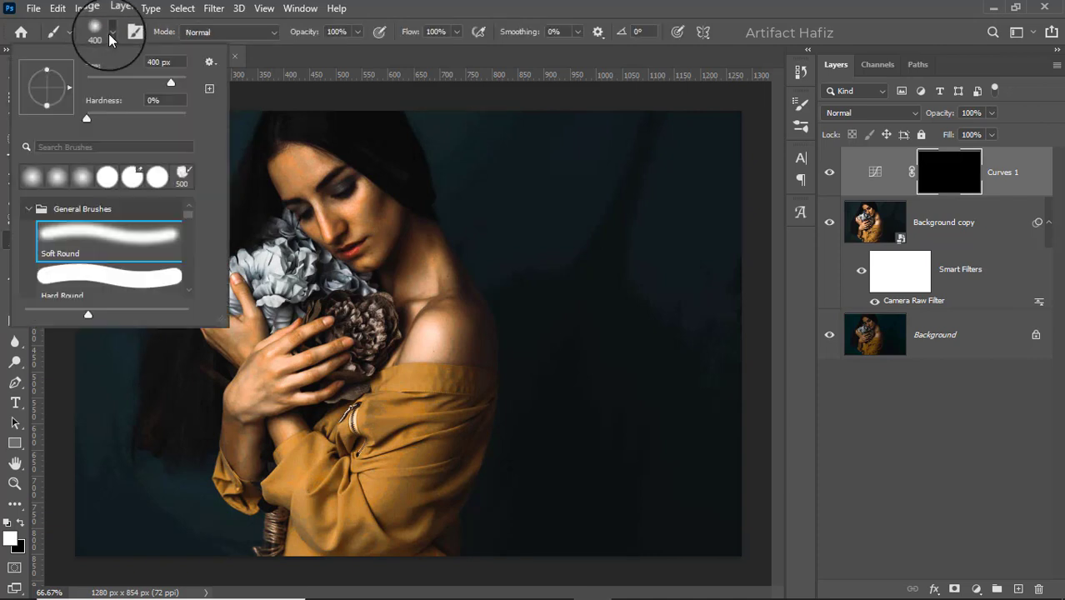
left_click(109, 237)
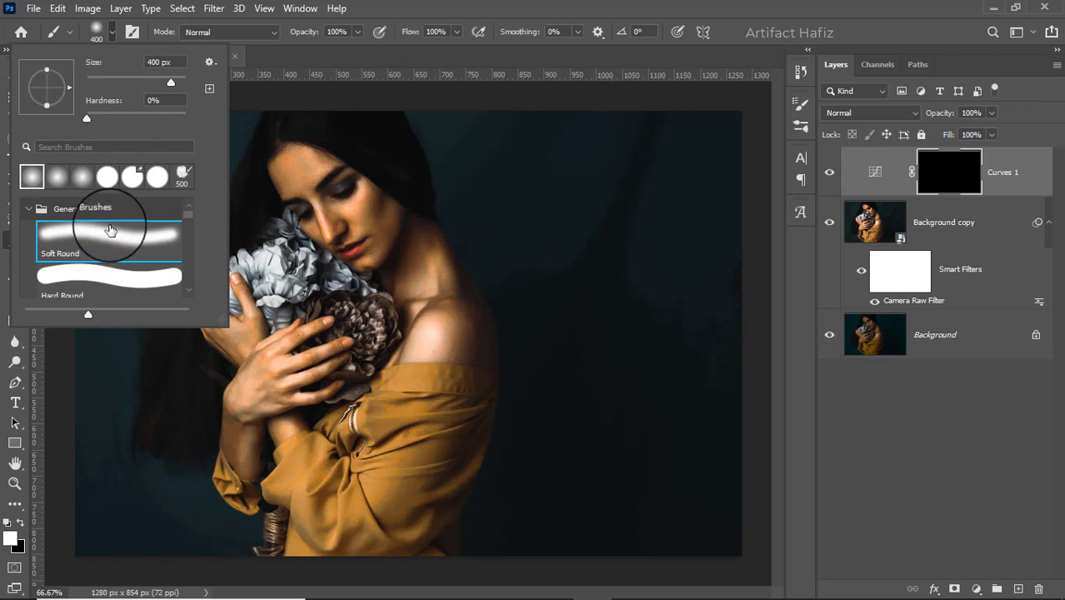
left_click(356, 32)
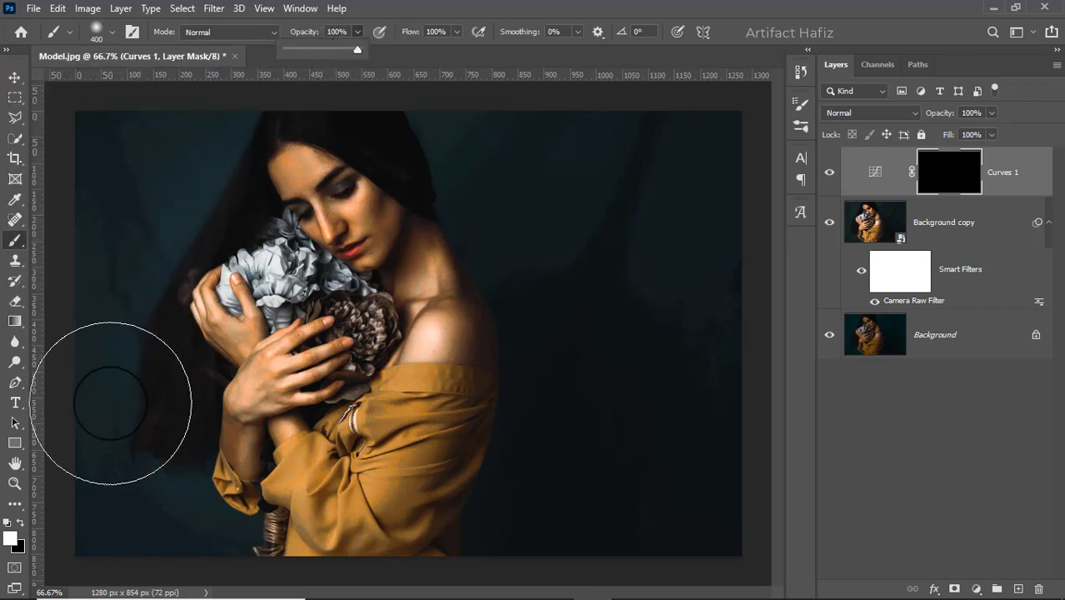
left_click(22, 523)
left_click(23, 523)
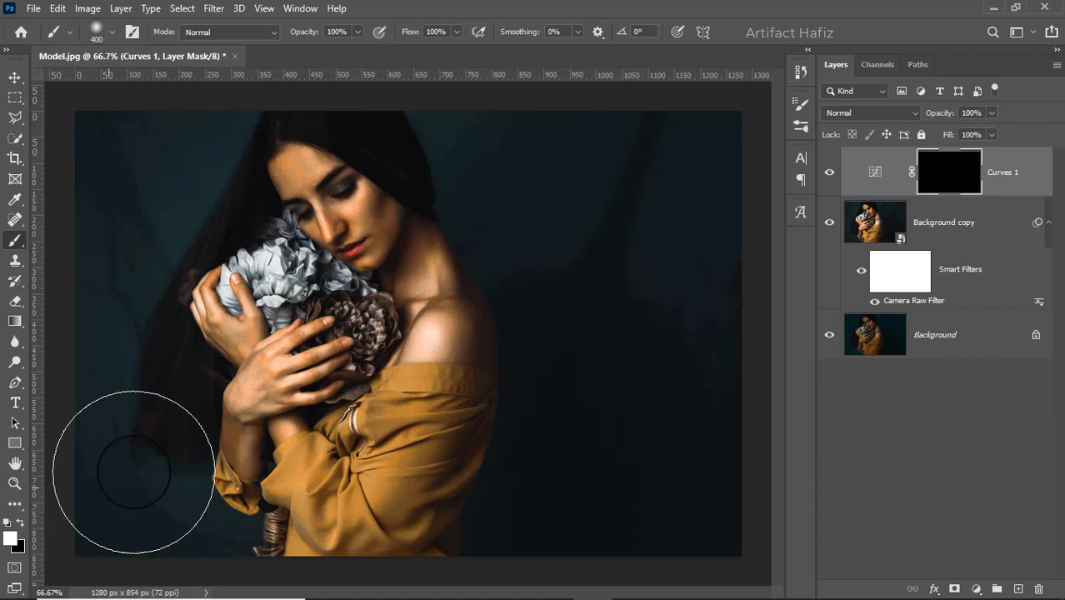
key("bracketleft")
key("bracketleft")
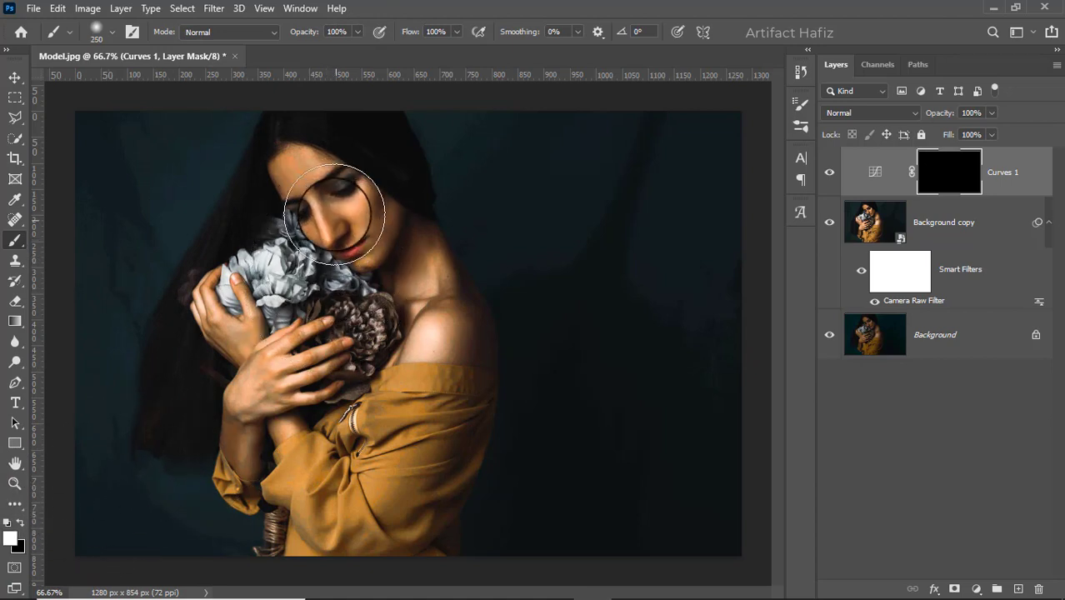
mouse_move(310, 195)
left_mouse_down()
mouse_move(333, 191)
mouse_move(342, 212)
mouse_move(404, 238)
mouse_move(423, 262)
left_mouse_up()
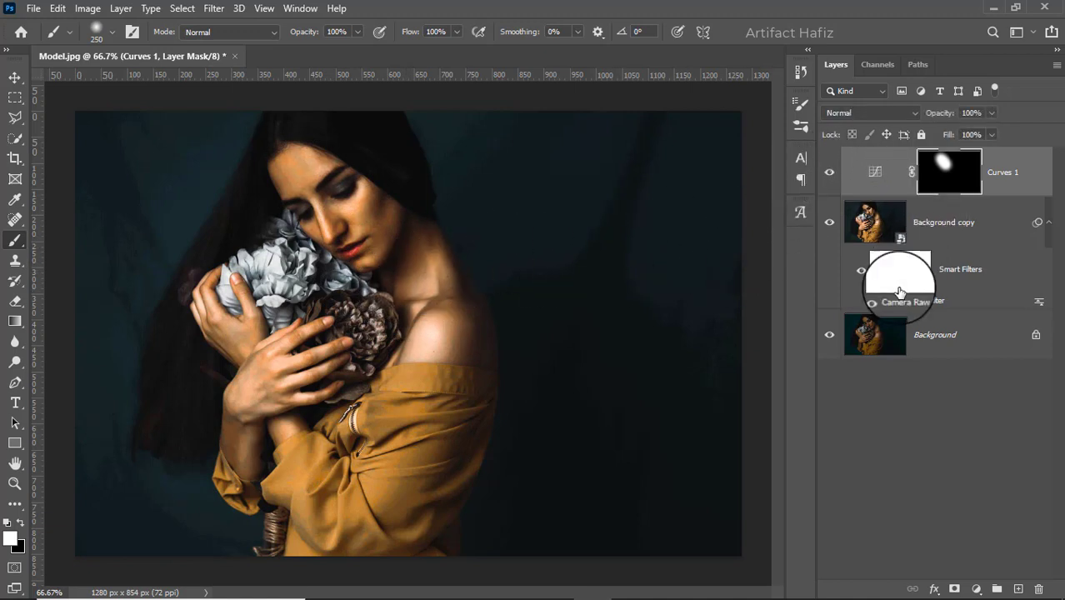
- Add a Color Lookup adjustment layer using the 3D LUT Fuji F125 Kodak 2395 (by Adobe).cube
left_click(976, 589)
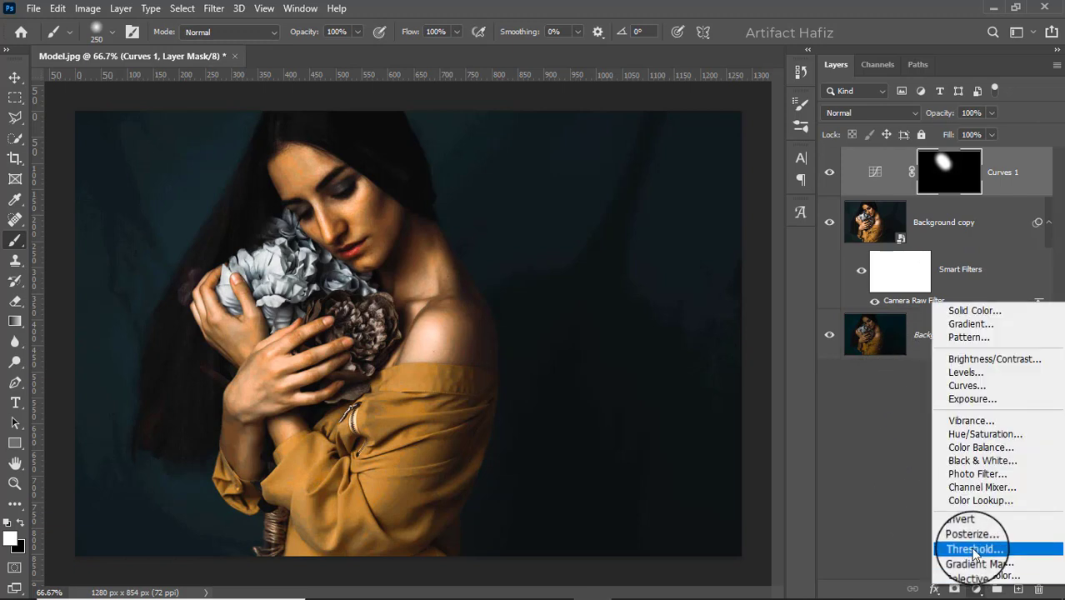
left_click(973, 498)
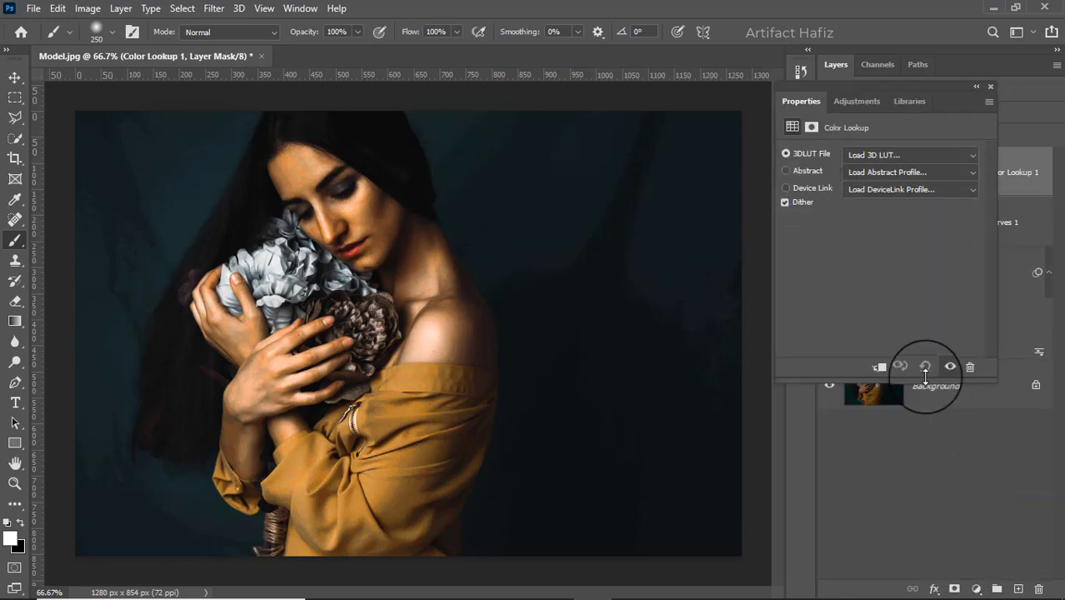
left_click(889, 155)
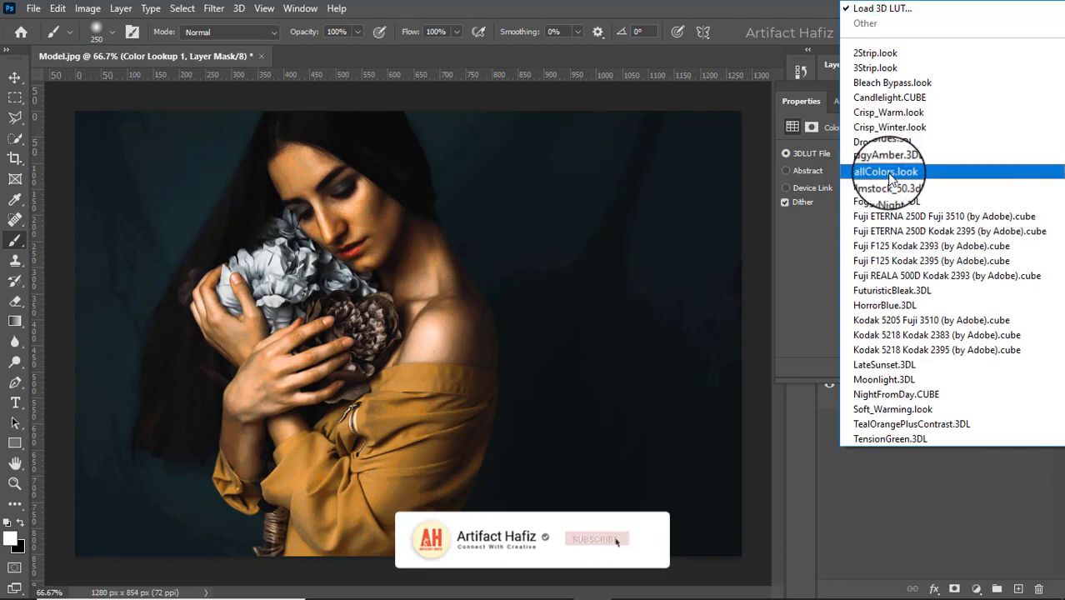
left_click(890, 261)
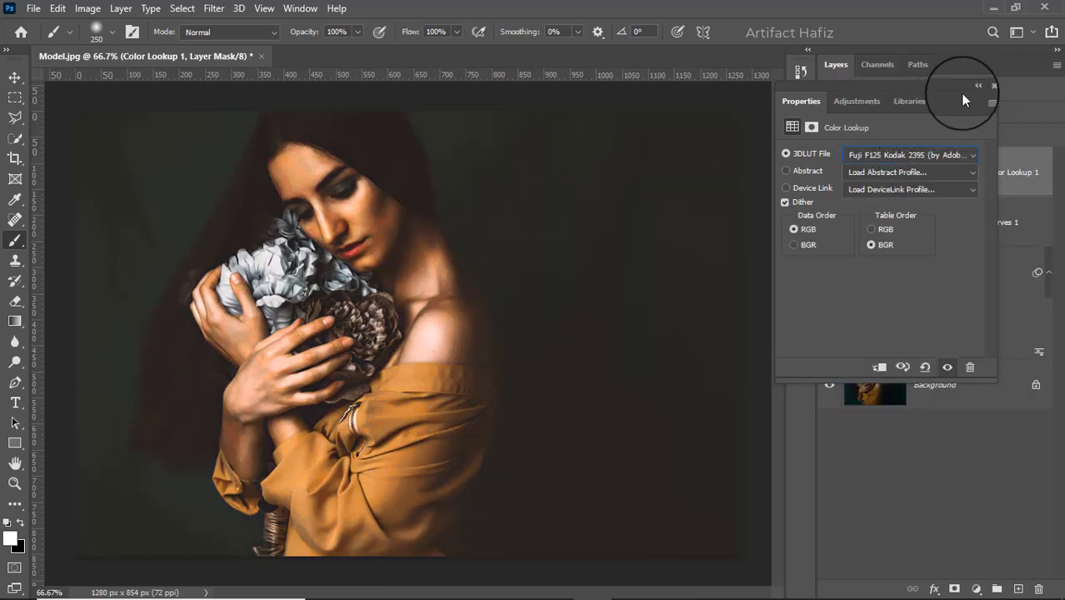
left_click(989, 84)
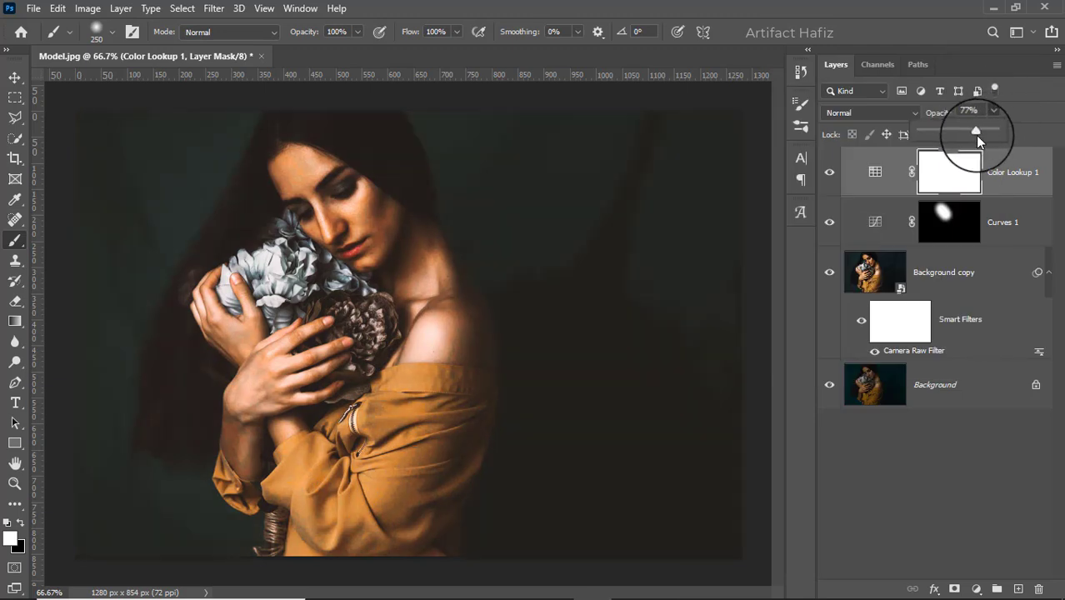
- Lower the Color Lookup 1 layer's opacity to 53%
left_click_drag(974, 135, 957, 132)
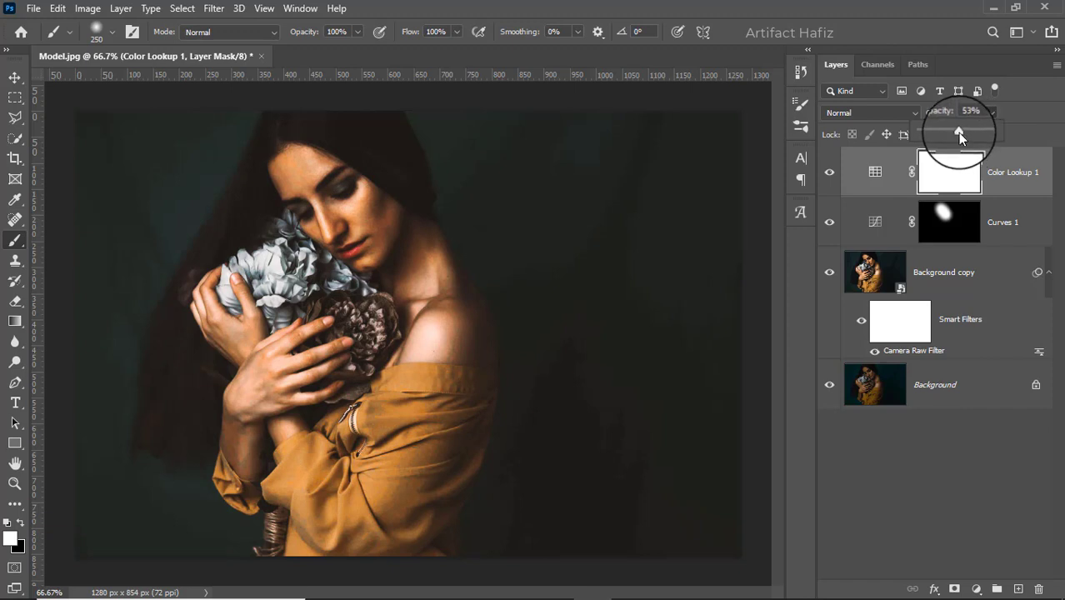
left_click(1006, 168)
left_click(1006, 168)
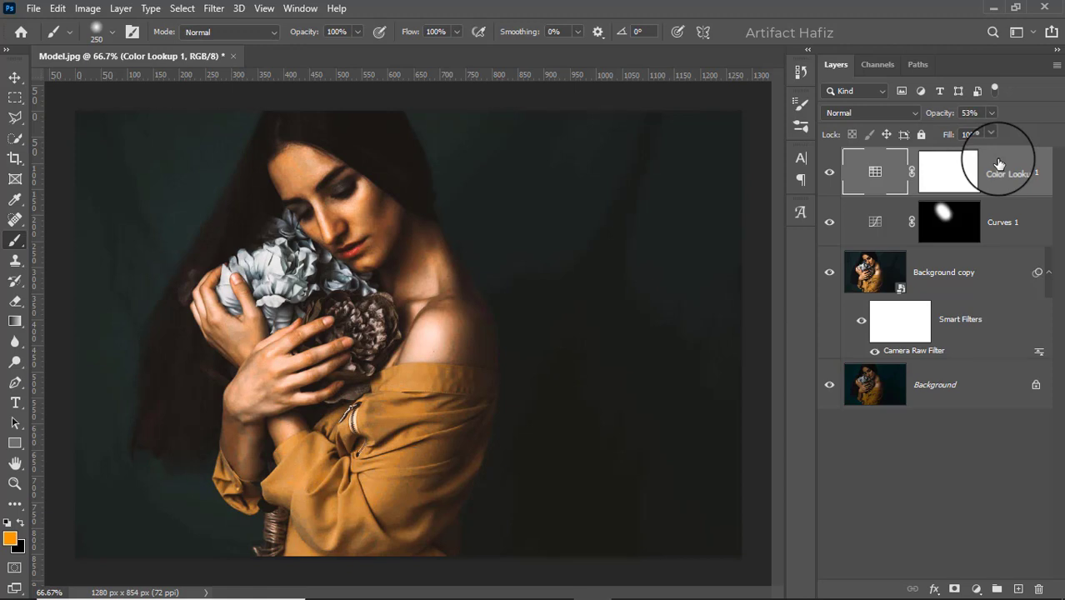
- Isolate the Background layer and restore all layers to compare the original photo with the final grade
key("alt")
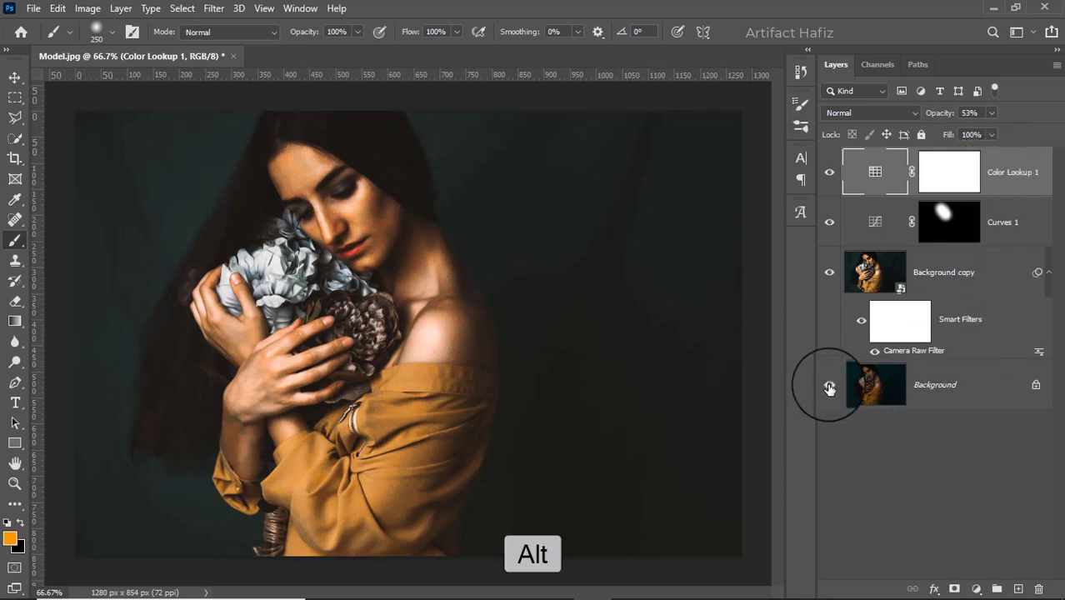
left_click(829, 388, "alt")
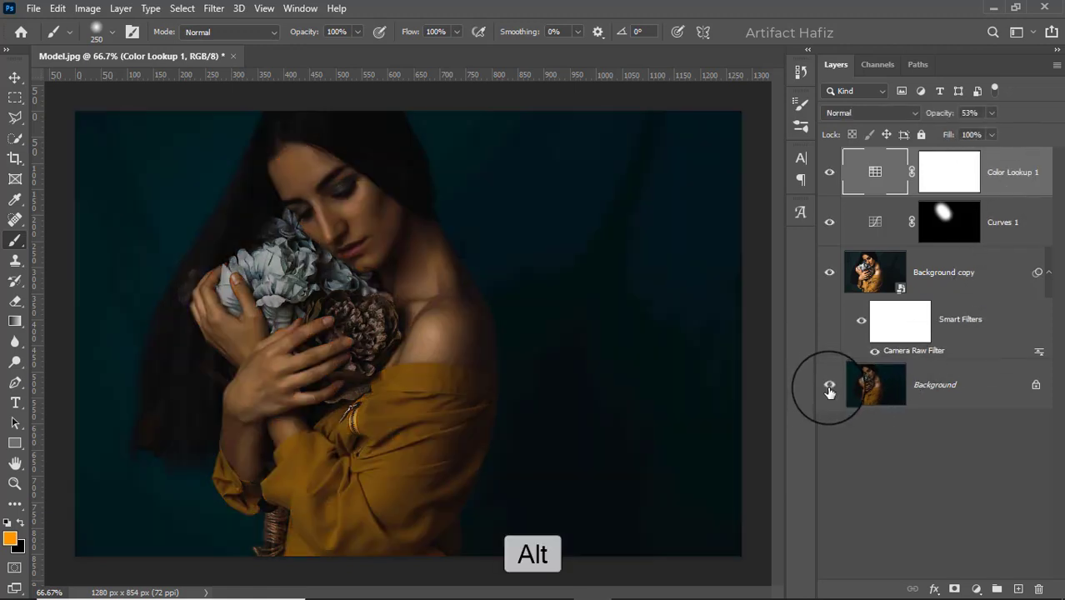
left_click(829, 388, "alt")
left_click(829, 387, "alt")
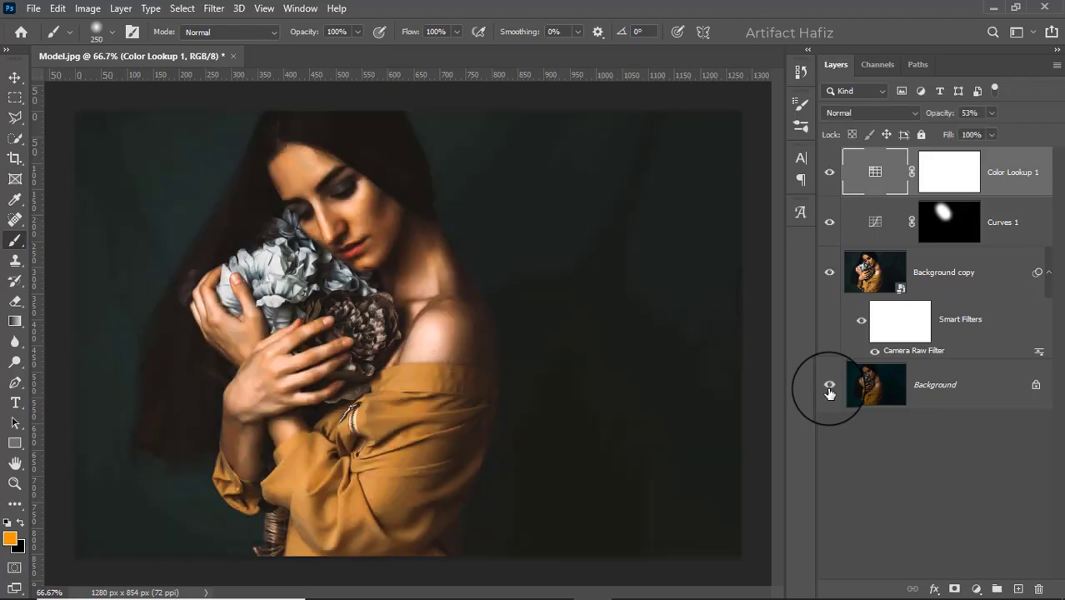